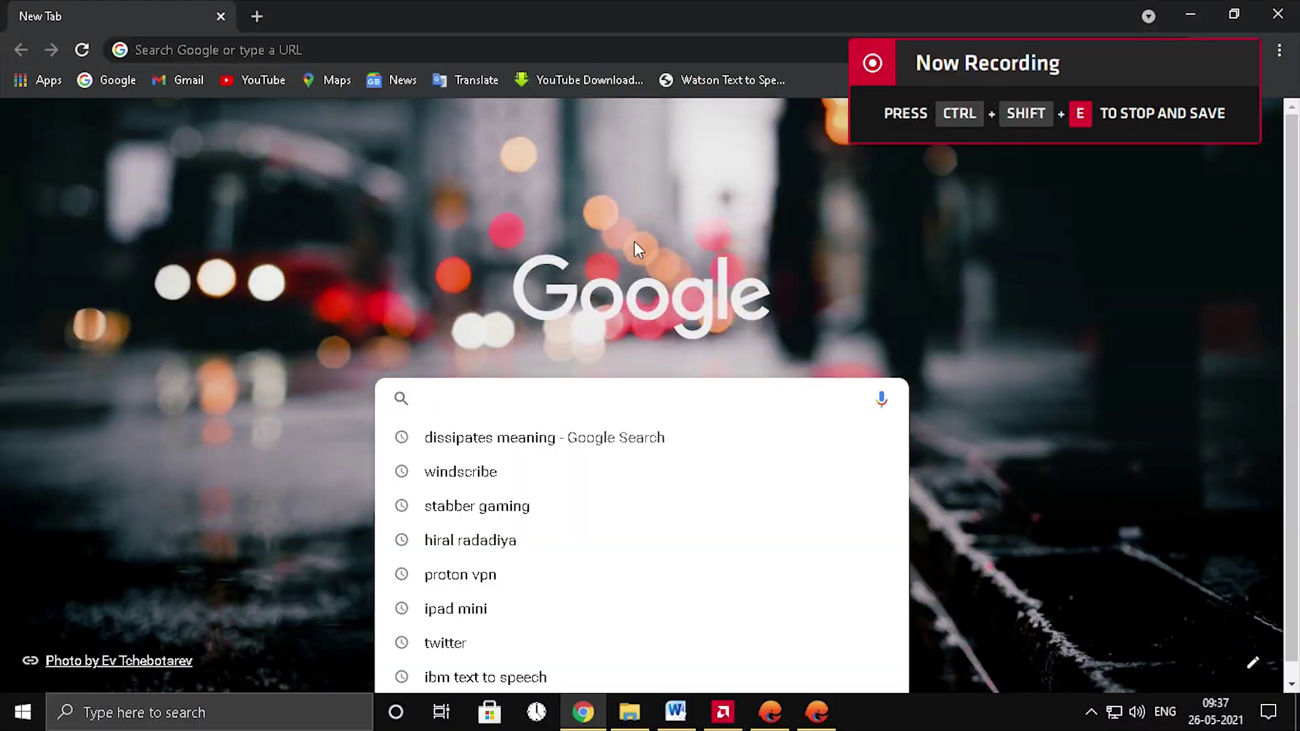
Load the GameLoop official site at gameloop.mobi in Chrome.
text(ga)
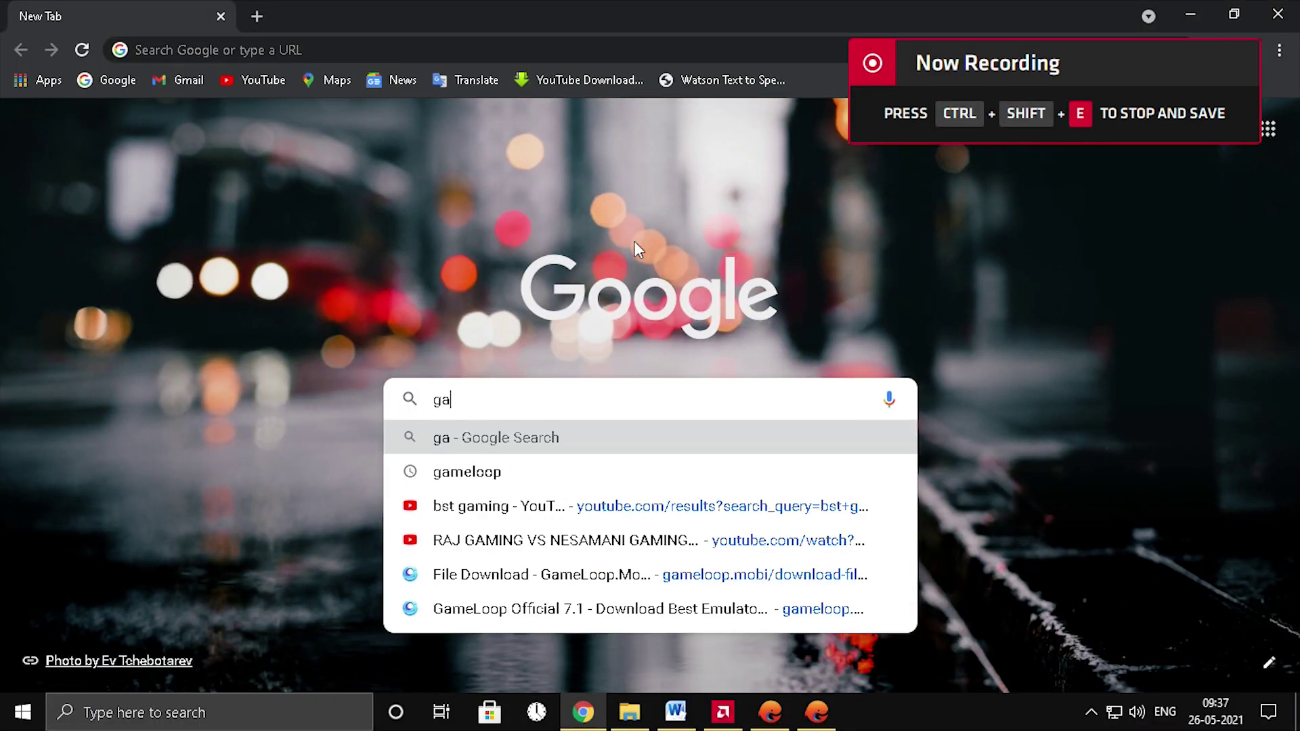
text(meloop.mobi)
key(Down)
key(Return)
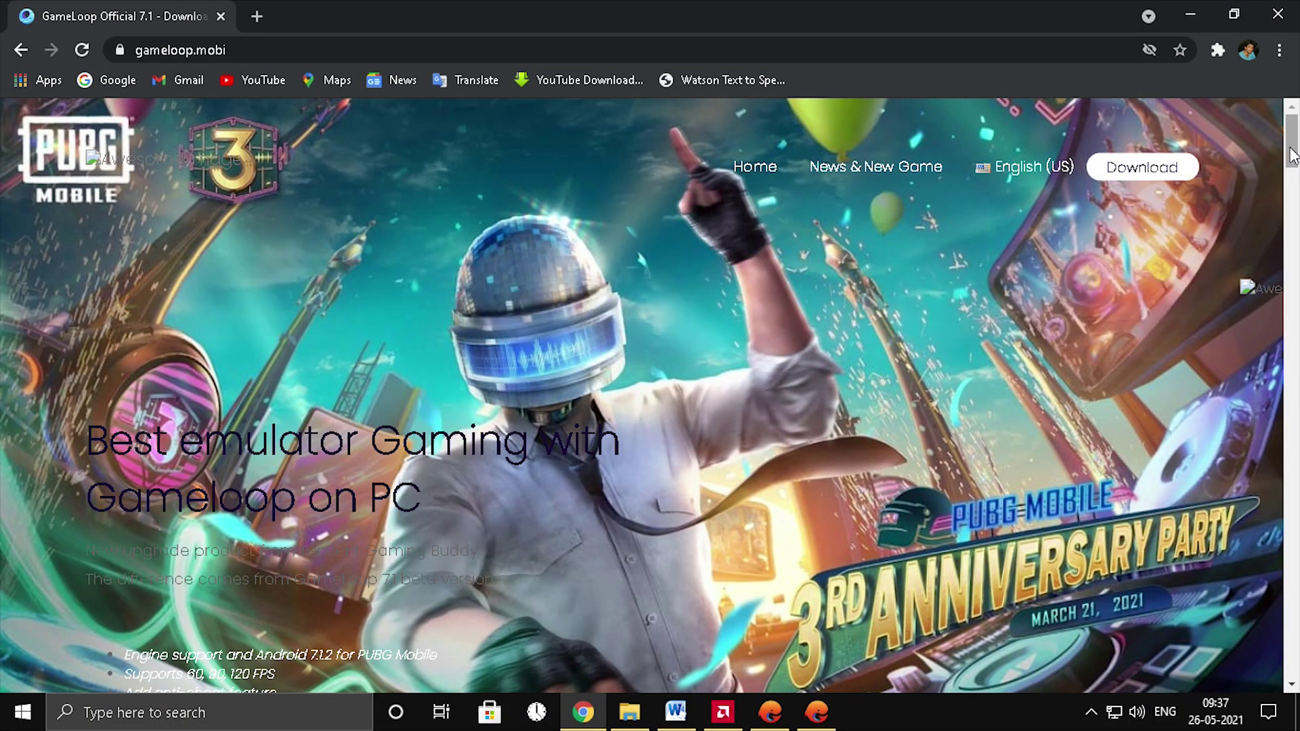
Start downloading the Chinese version from the GAMELOOP 7.1 (Beta) file download page.
scroll(1294, 155, down, 5)
click(441, 435)
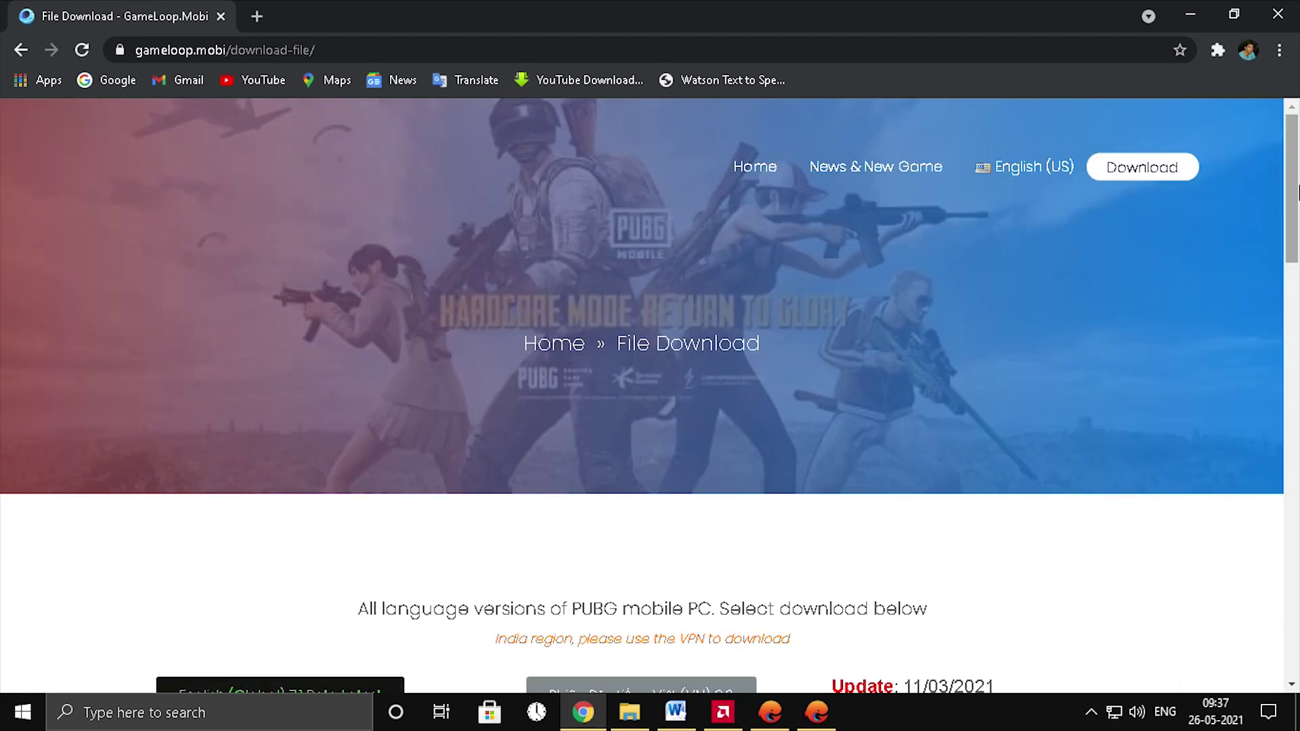
scroll(1297, 193, down, 5)
click(668, 440)
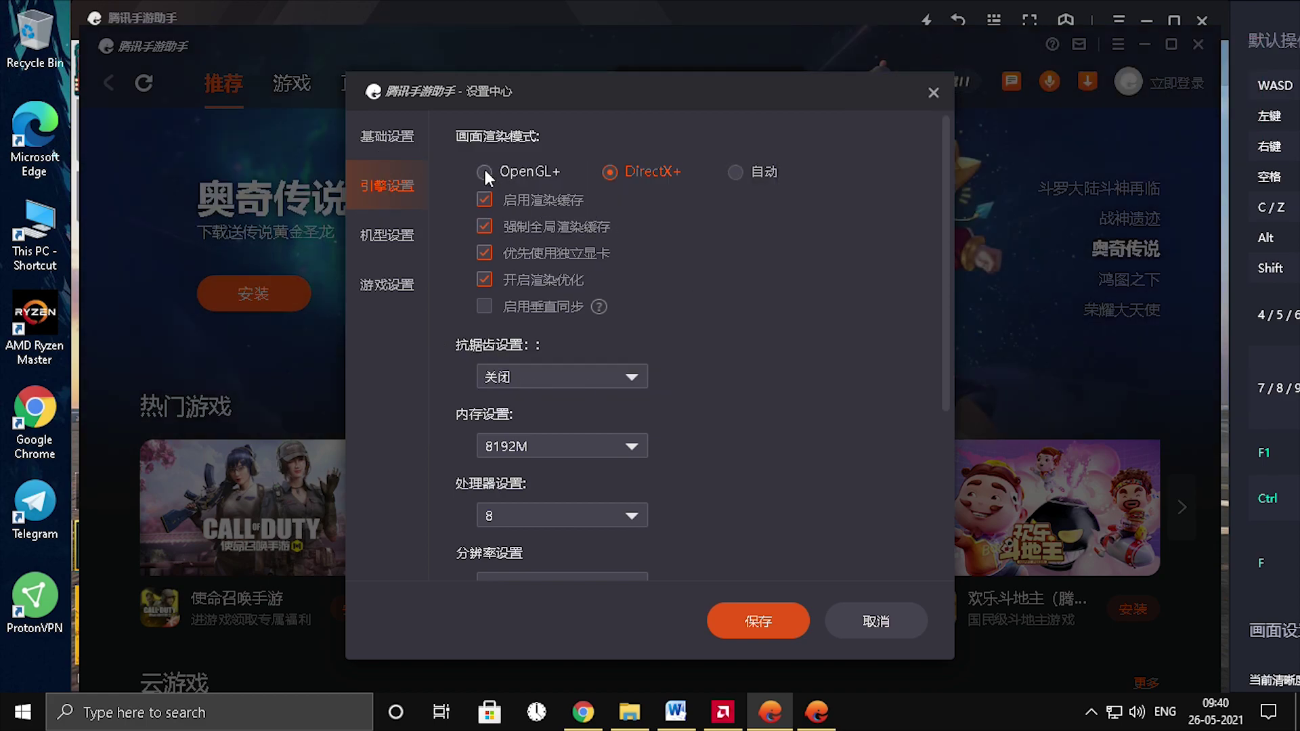
click(485, 174)
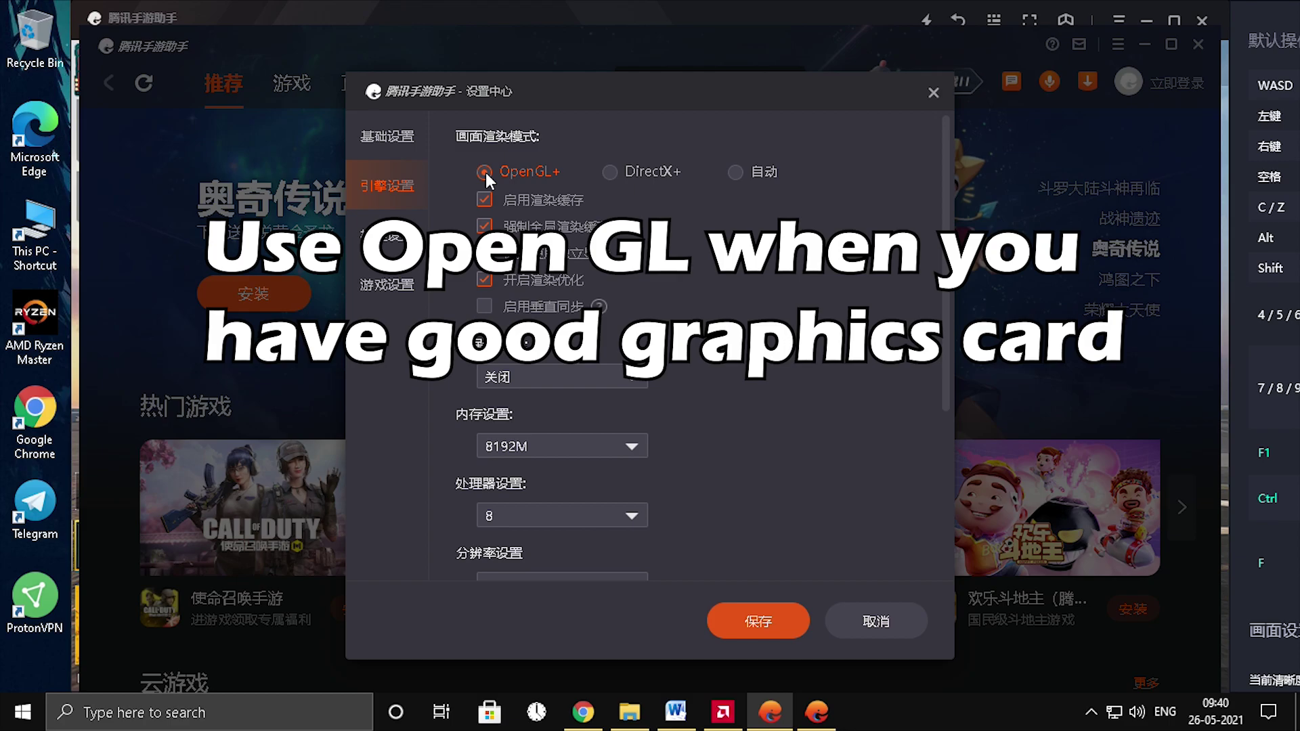
click(632, 170)
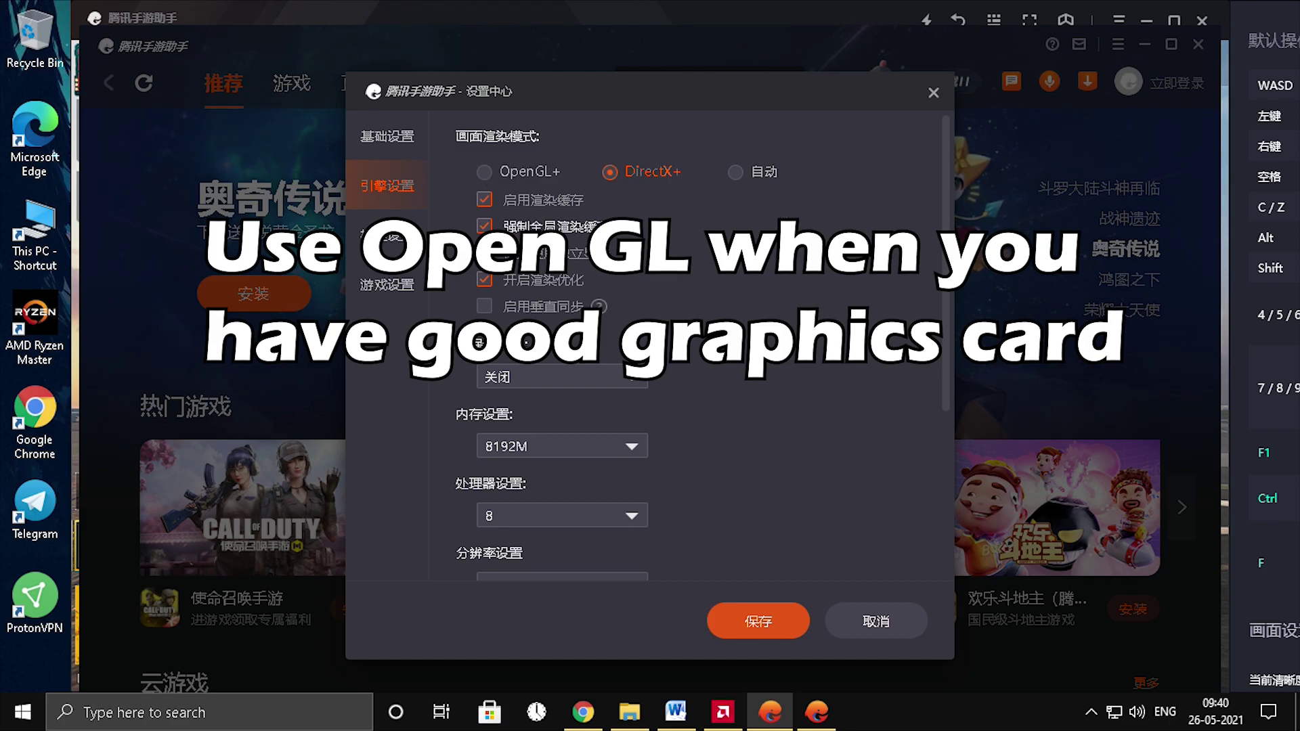
drag(942, 330, 953, 448)
click(624, 347)
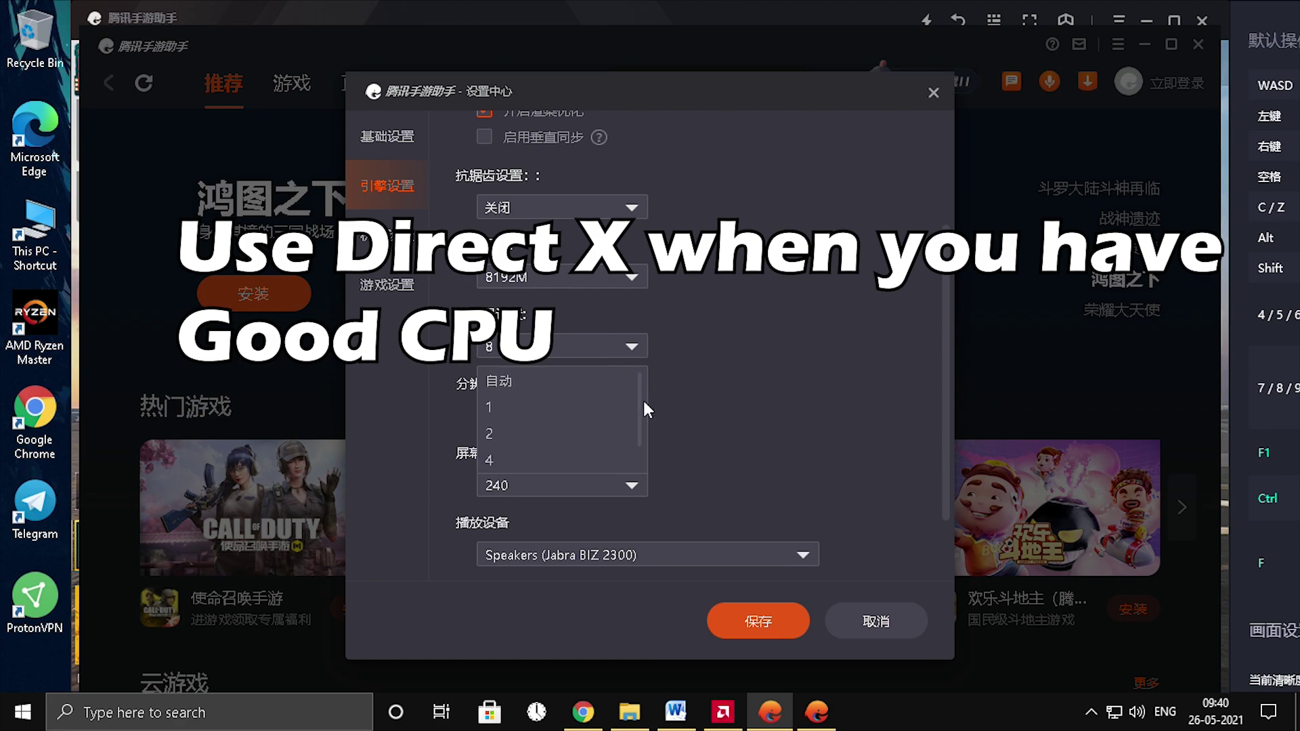
click(588, 477)
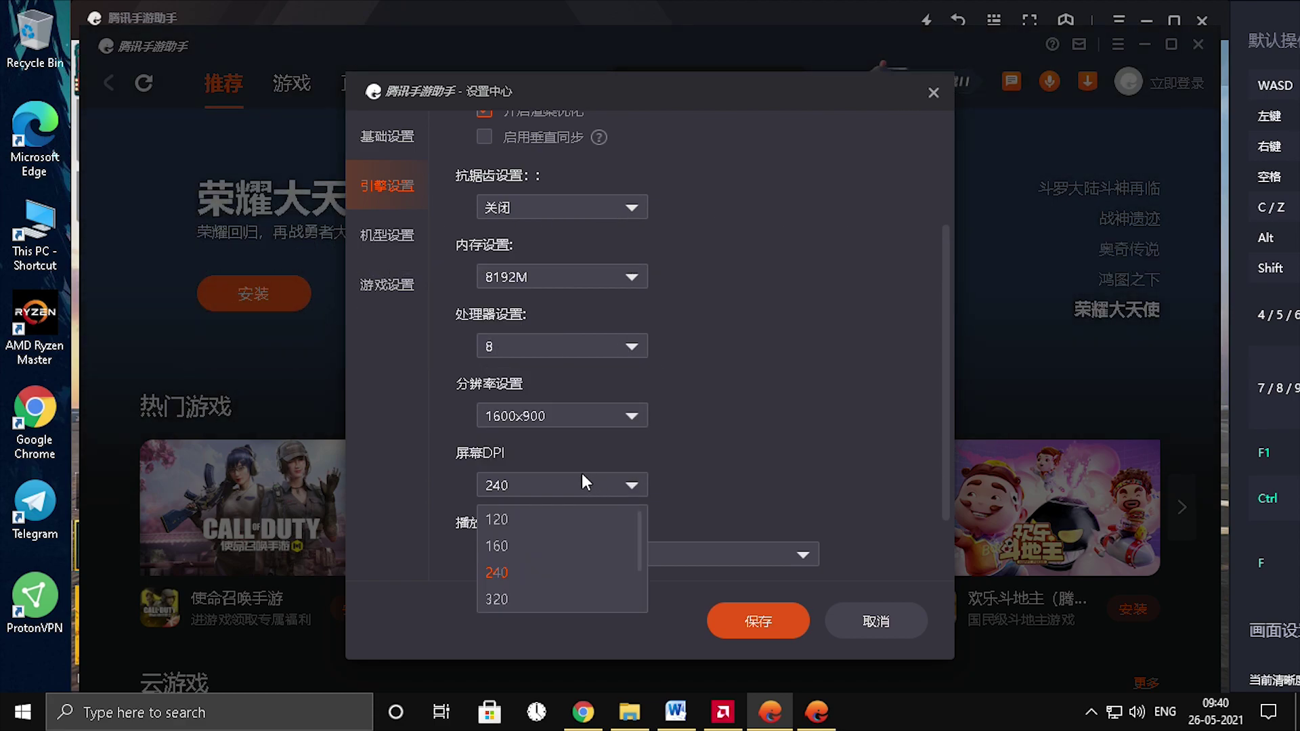
click(582, 346)
click(580, 276)
drag(640, 342, 641, 405)
click(641, 405)
click(589, 282)
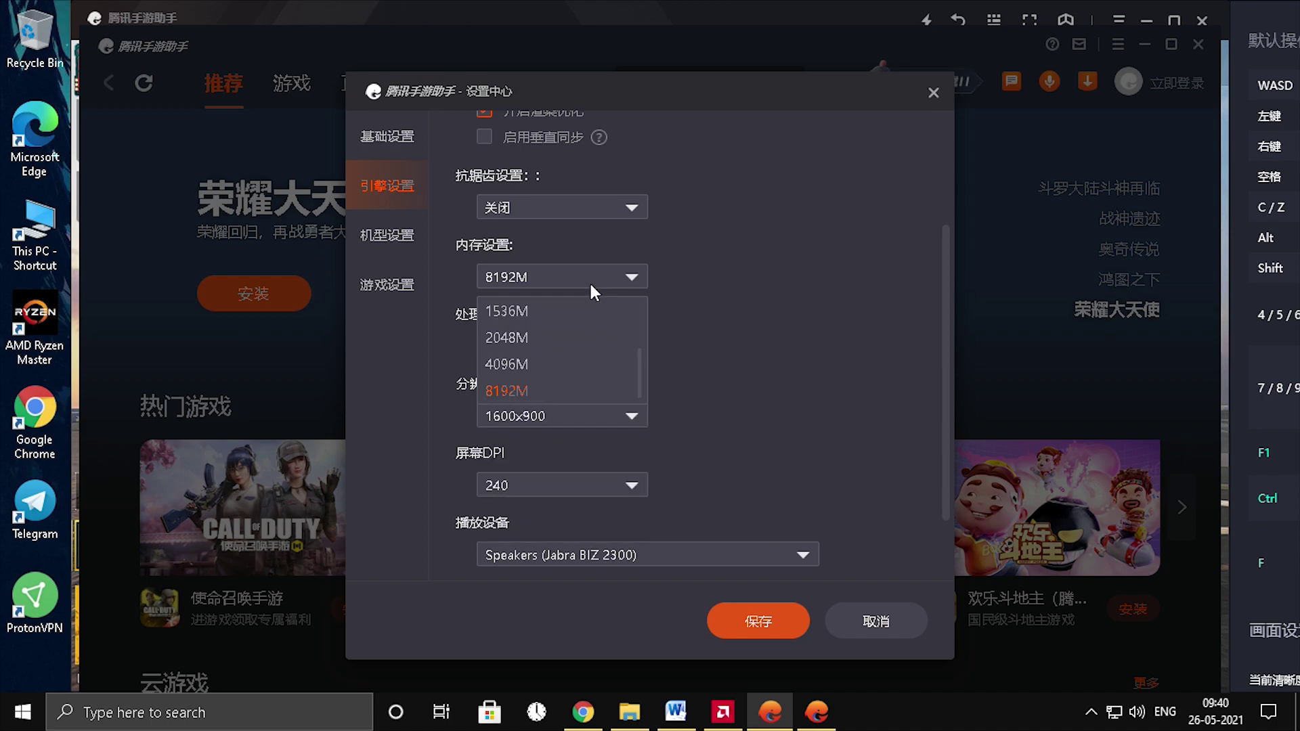
click(567, 389)
click(611, 346)
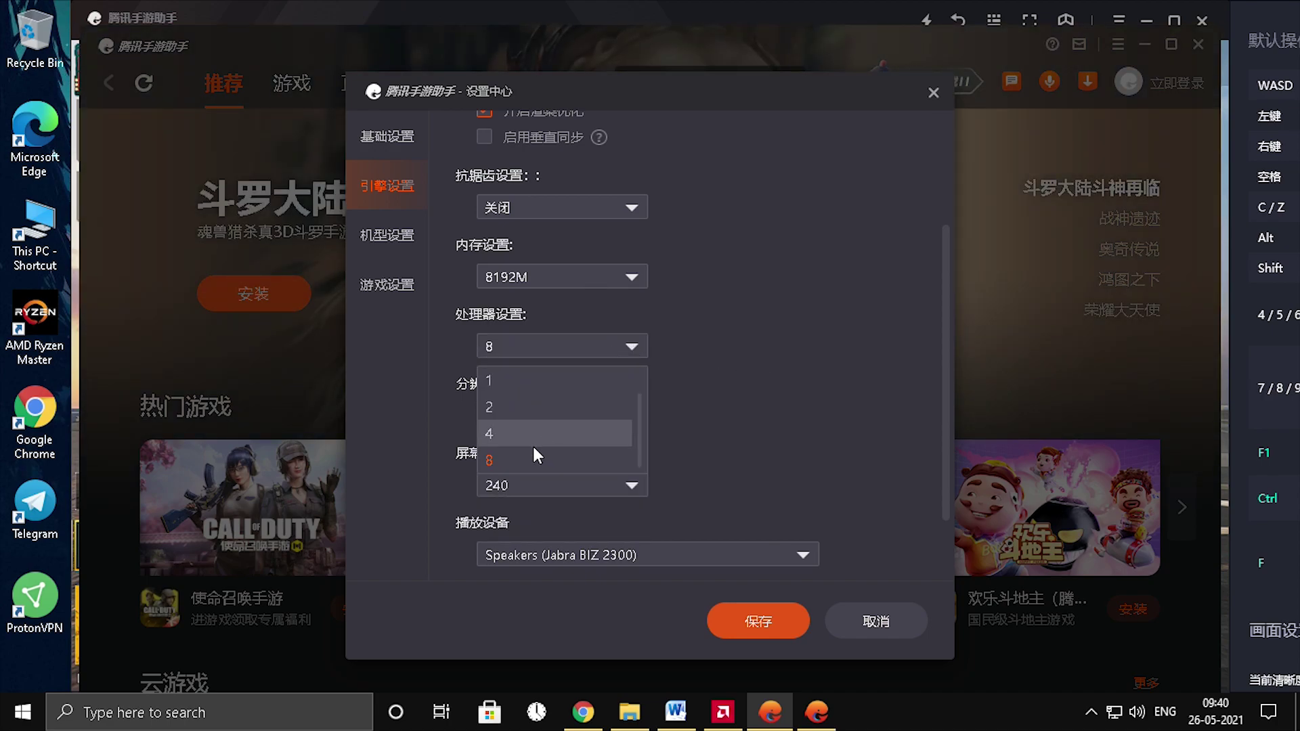
click(555, 459)
drag(946, 407, 941, 531)
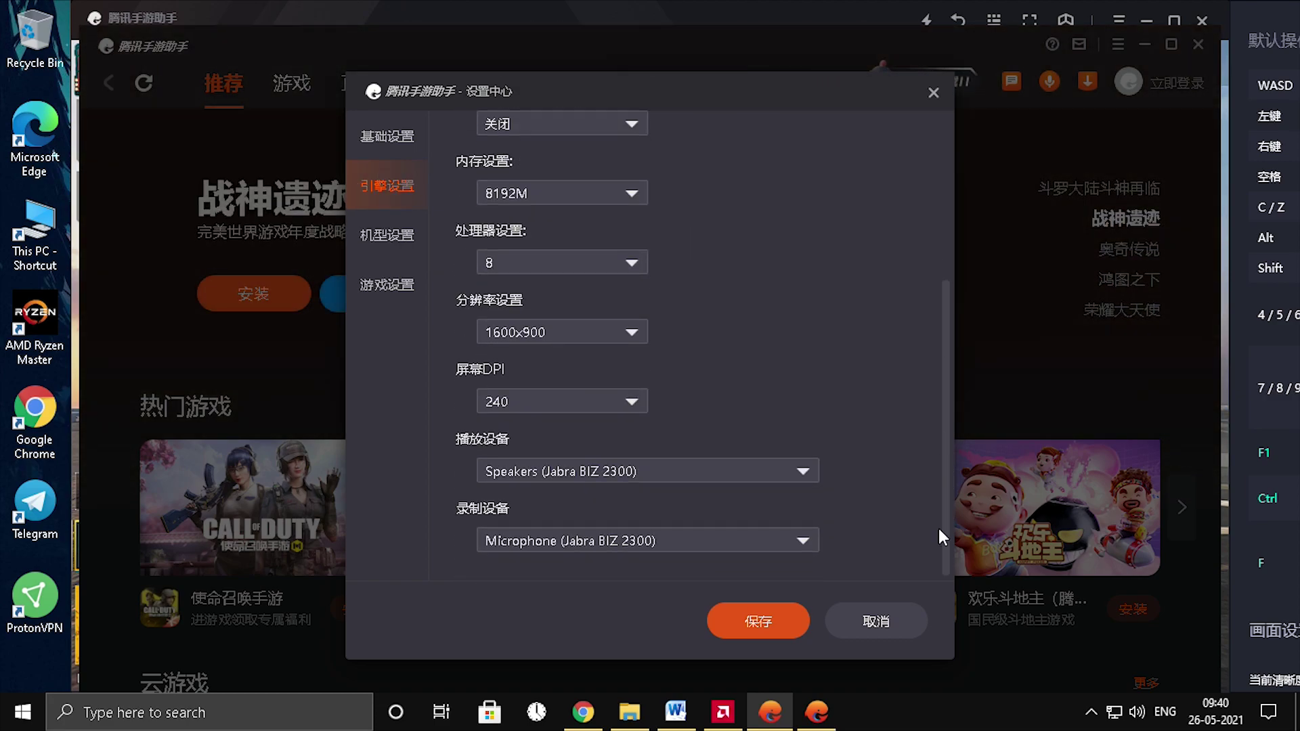
click(806, 541)
click(790, 575)
drag(939, 469, 957, 223)
drag(951, 283, 953, 506)
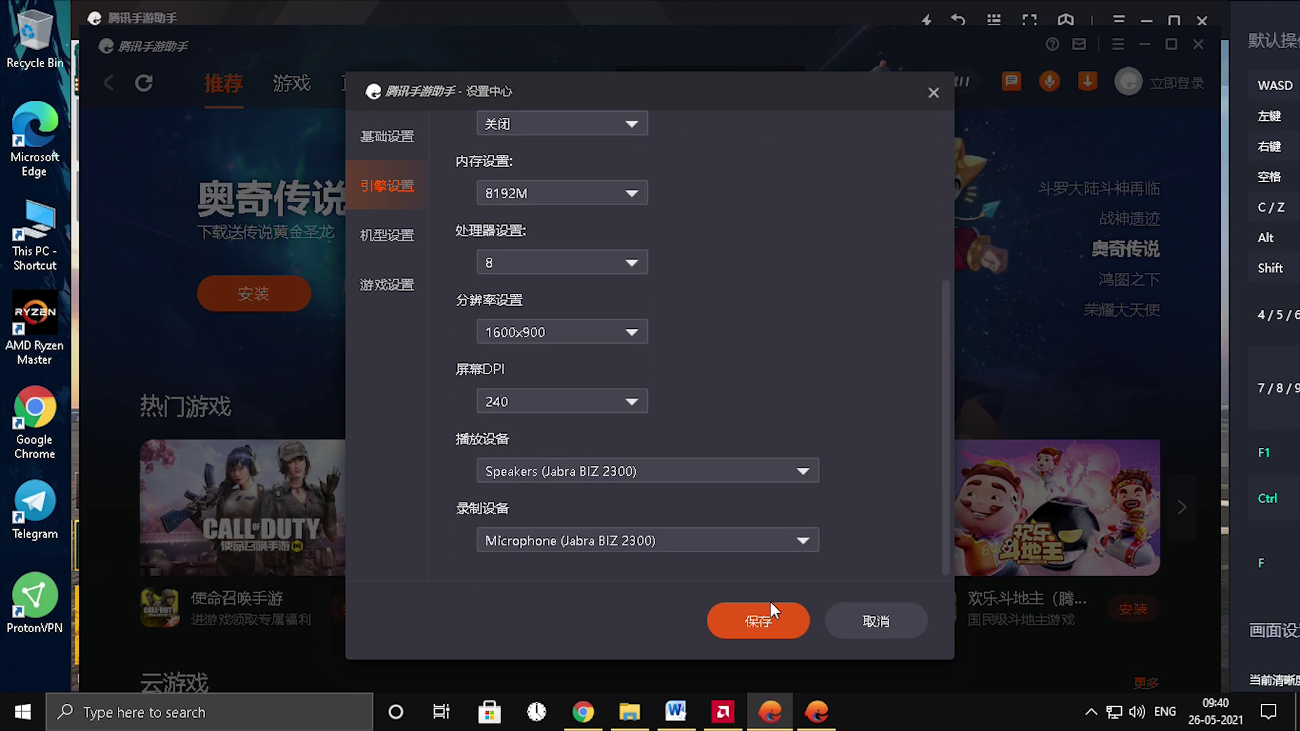
Keep PUBG Mobile at 1080P resolution and 60 FPS in the game settings.
click(386, 244)
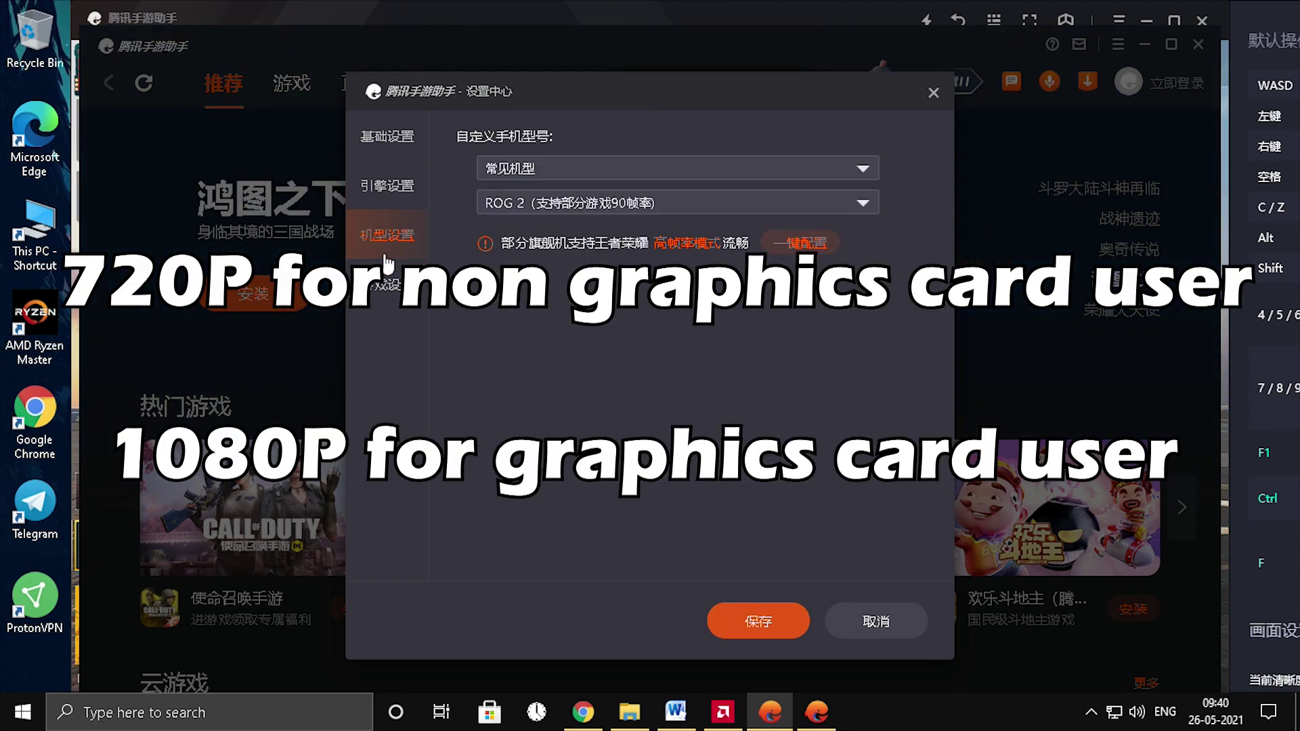
click(386, 287)
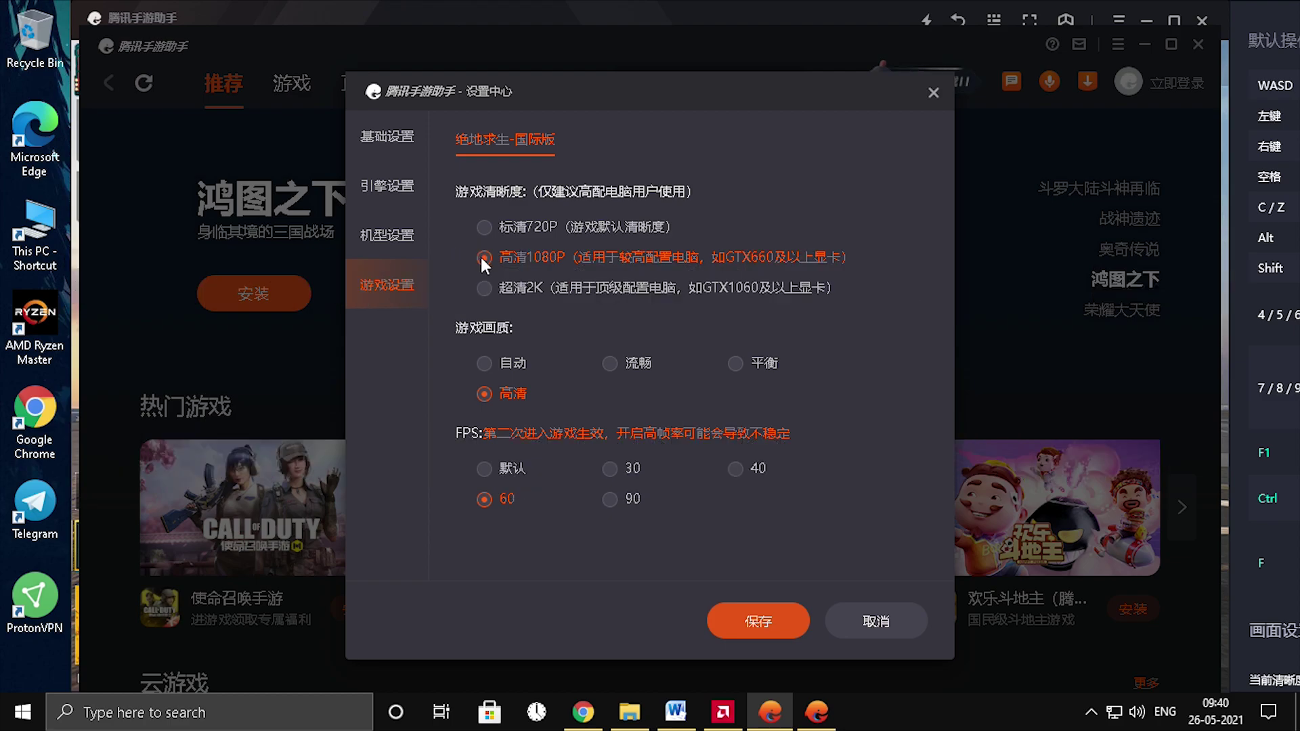
click(566, 230)
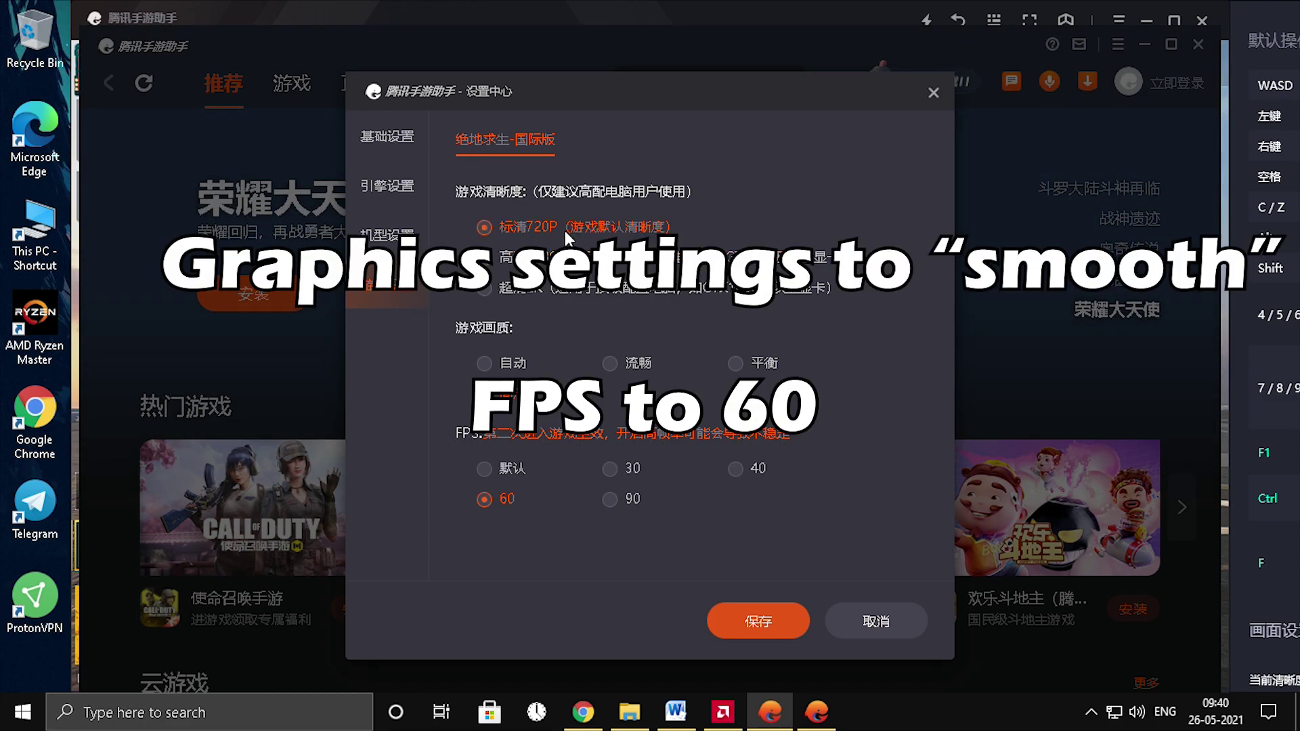
click(576, 258)
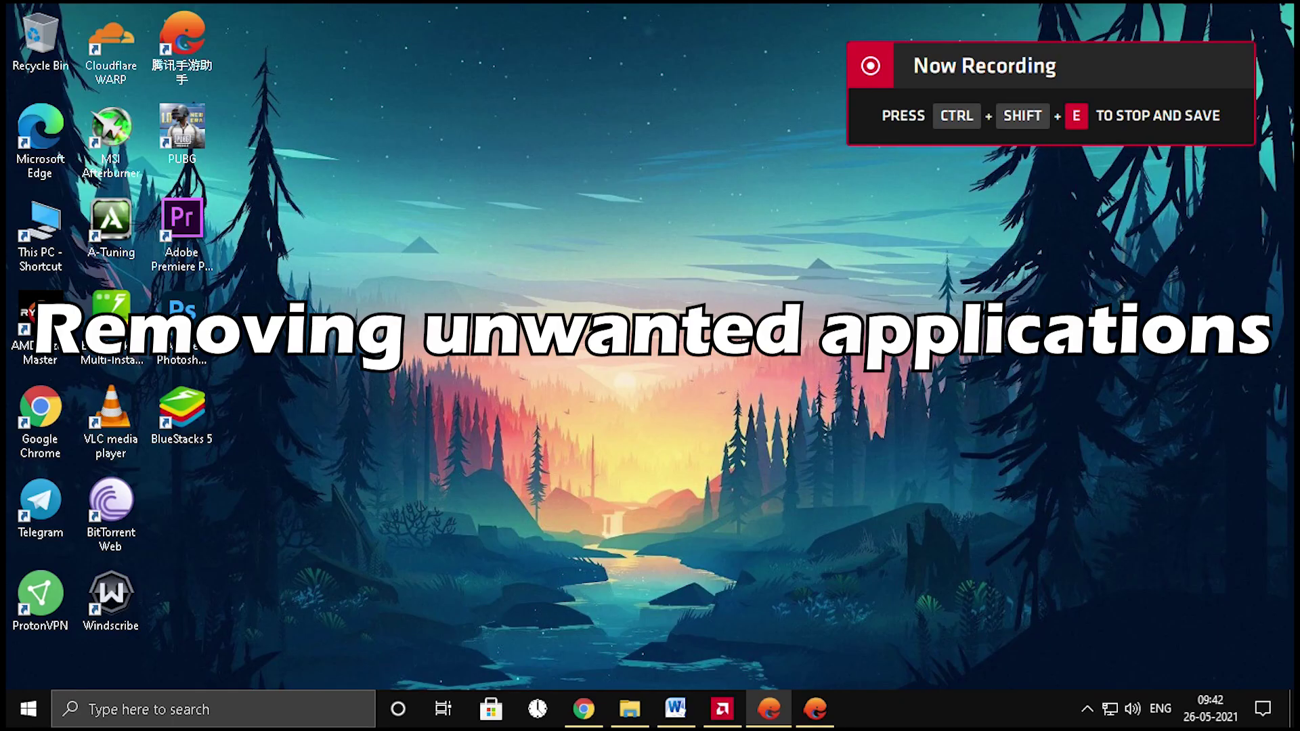
Open Control Panel from Windows search and list the installed programs under Uninstall a program.
click(299, 710)
text(c)
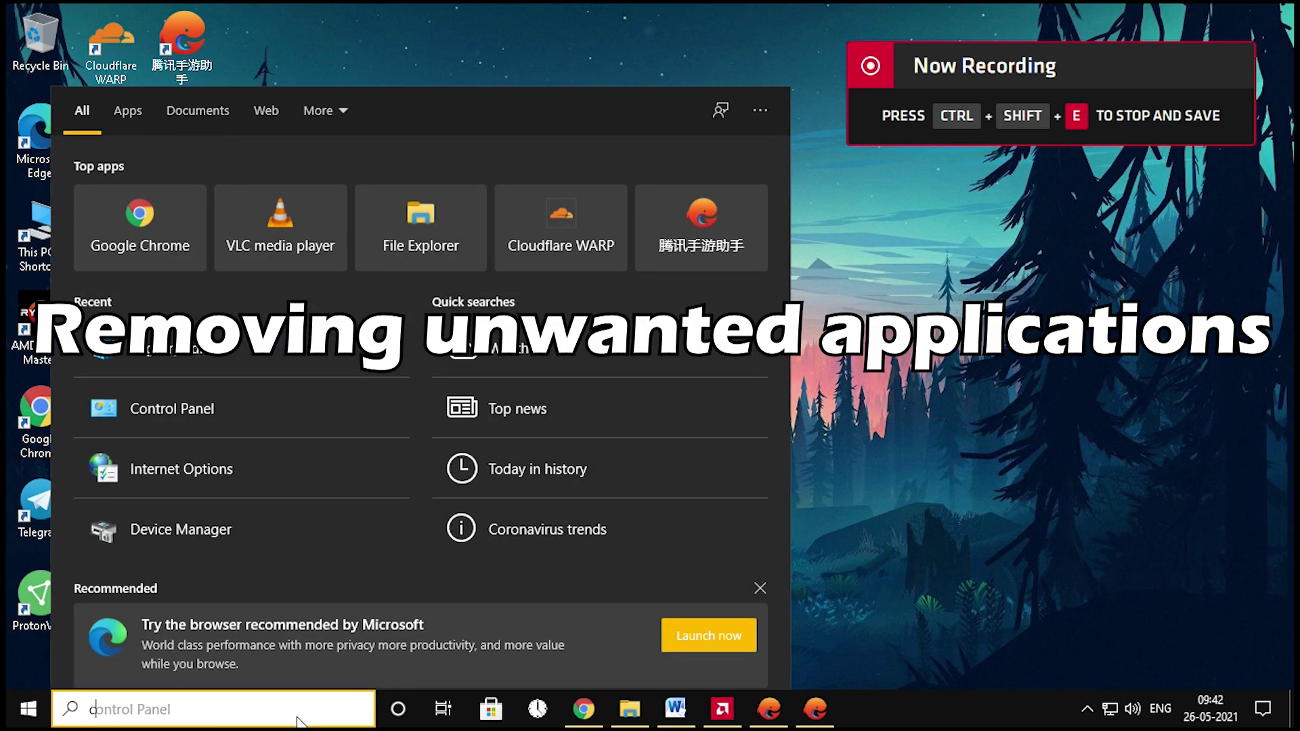
click(249, 212)
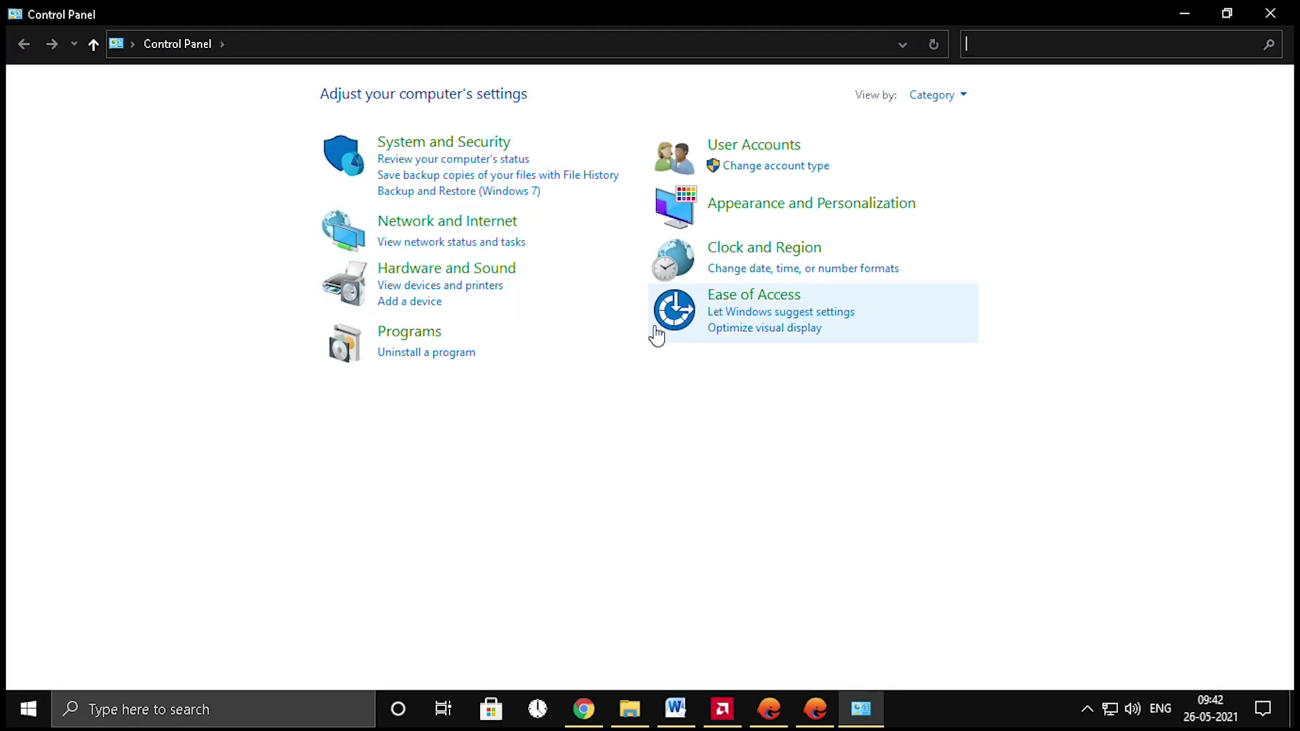
click(441, 353)
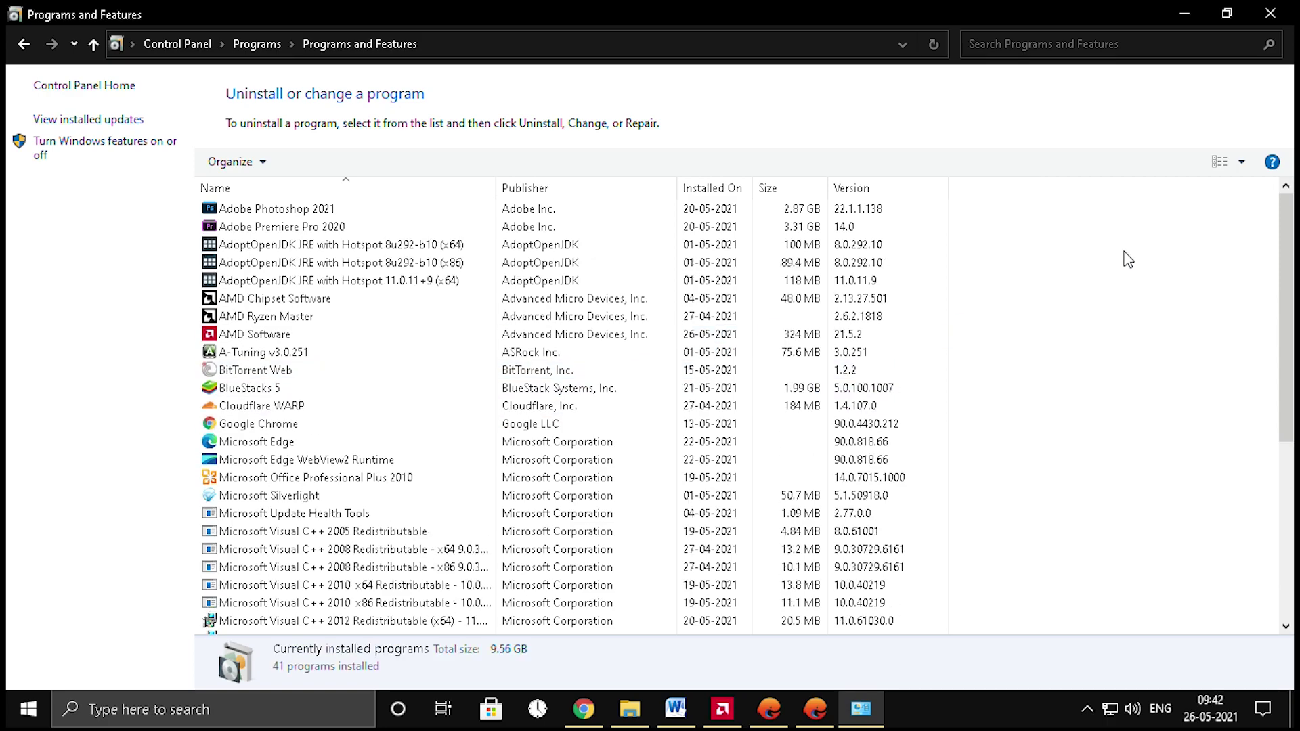
mouse_move(1286, 223)
mouse_down()
mouse_move(1286, 396)
mouse_move(1289, 218)
mouse_up()
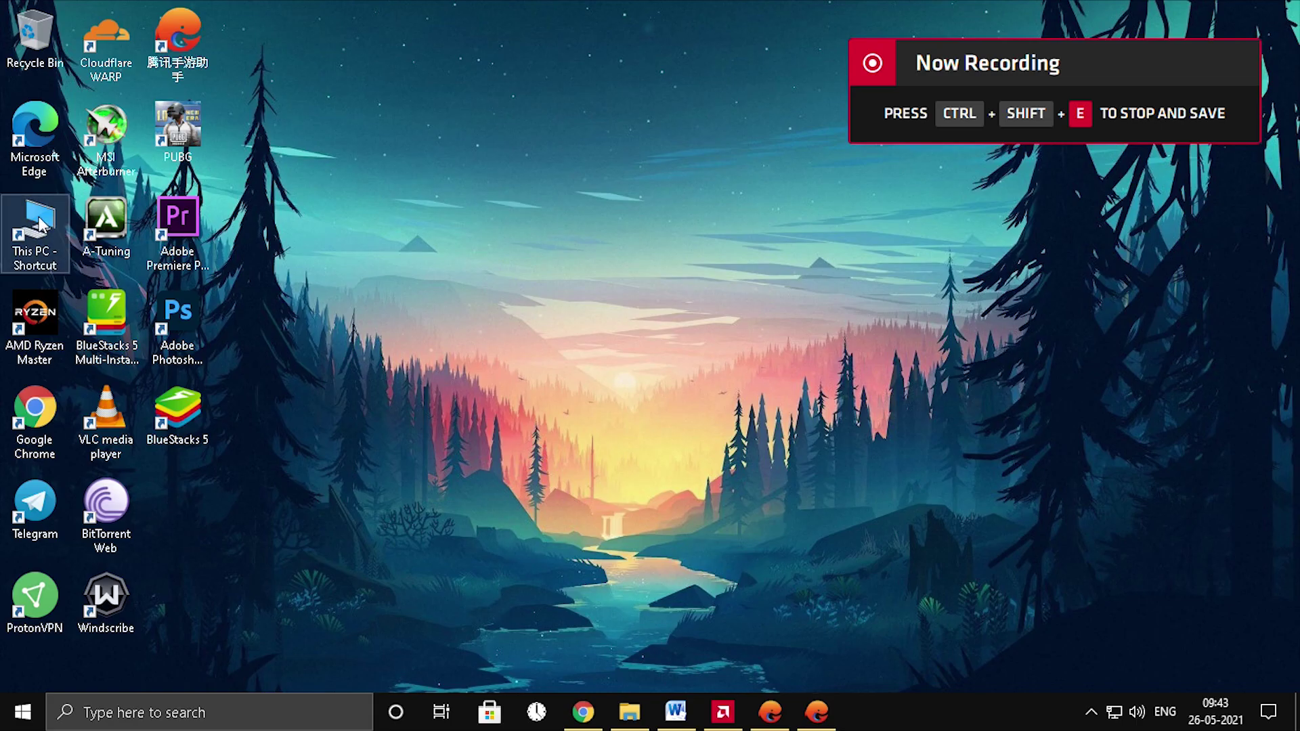
Open the Properties of drive C from This PC.
double_click(37, 233)
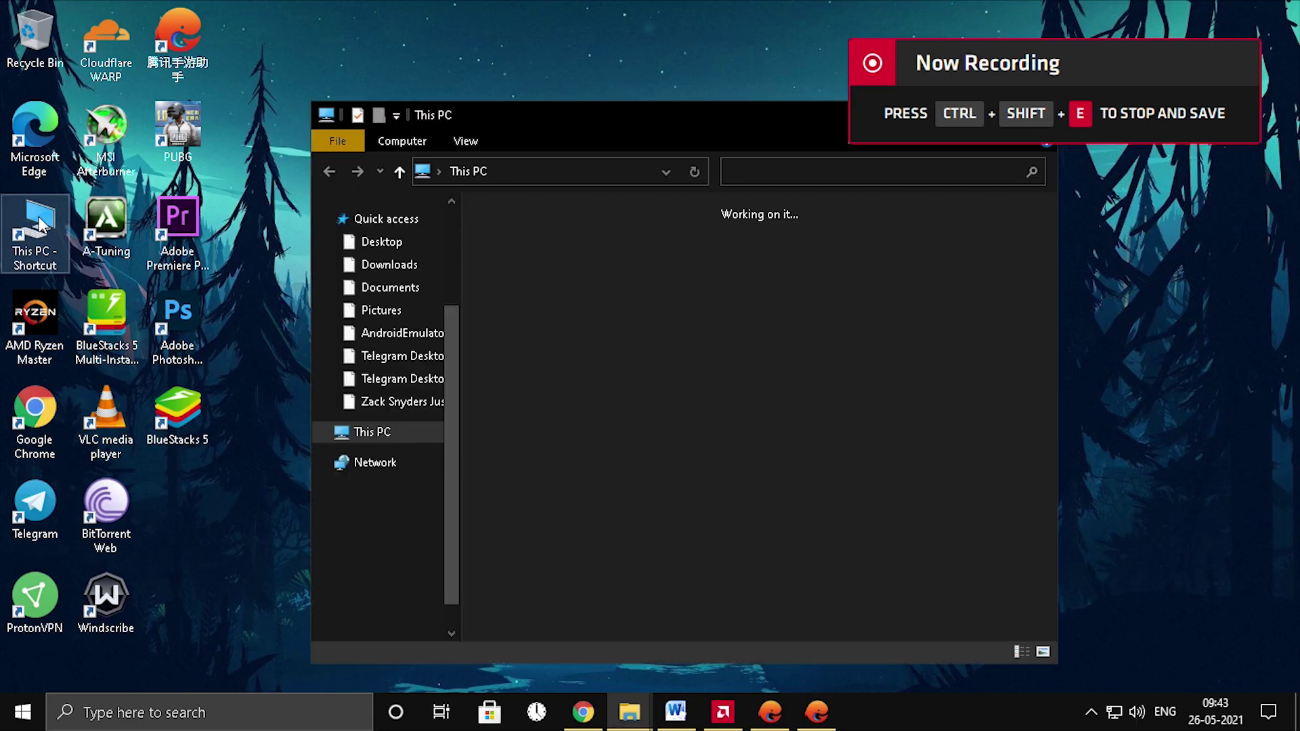
right_click(369, 268)
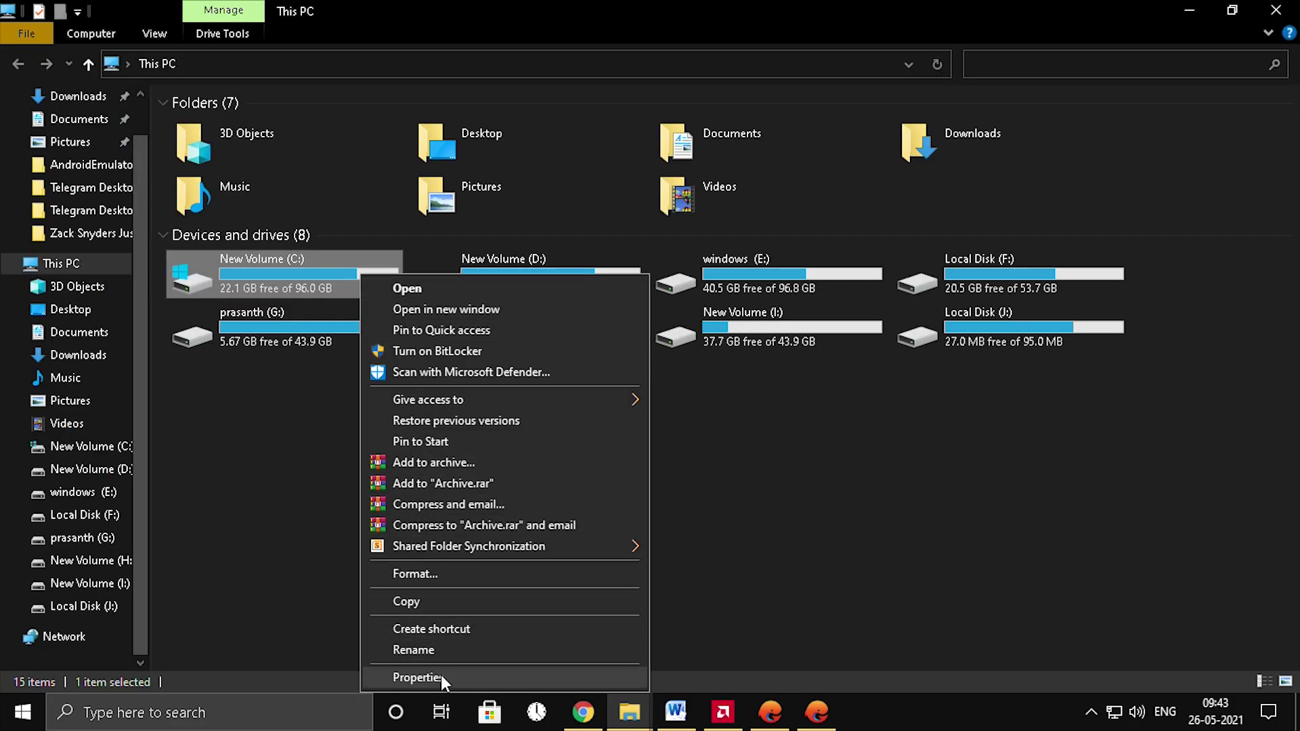
click(441, 676)
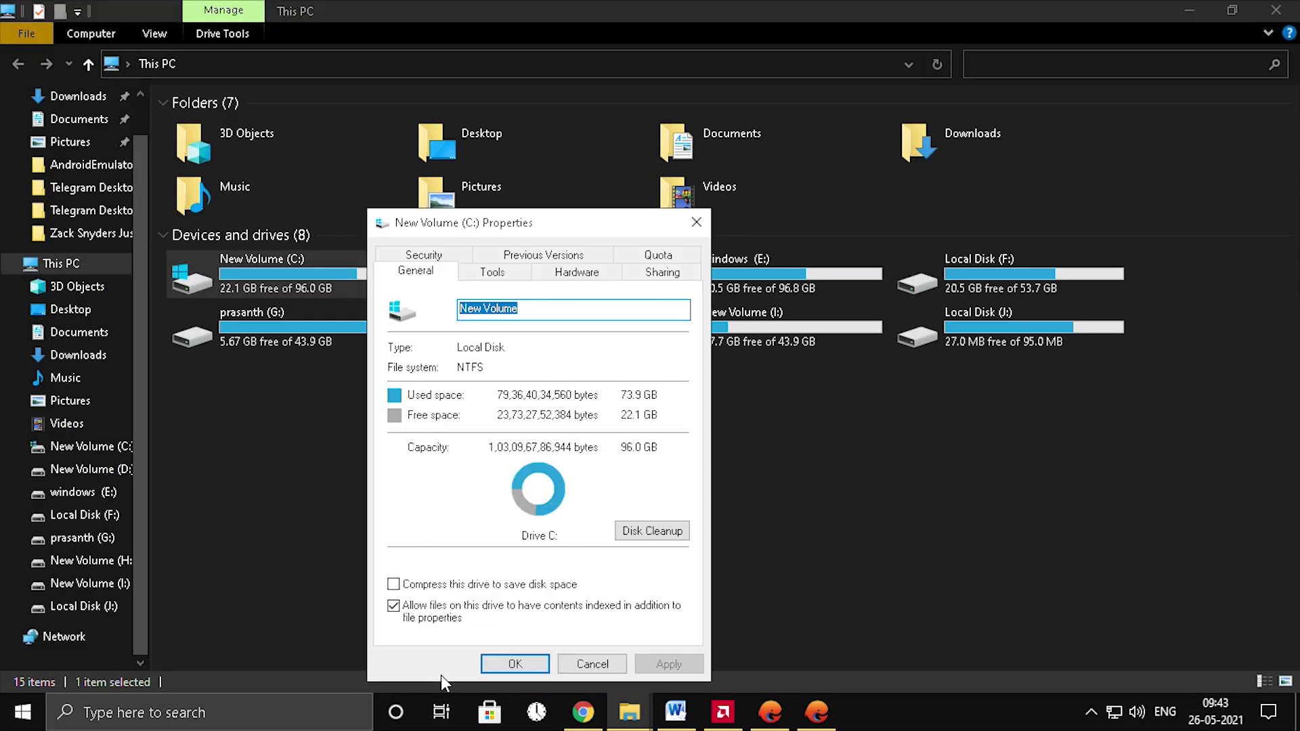
Run Disk Cleanup on drive C and permanently delete the checked unneeded files.
click(662, 535)
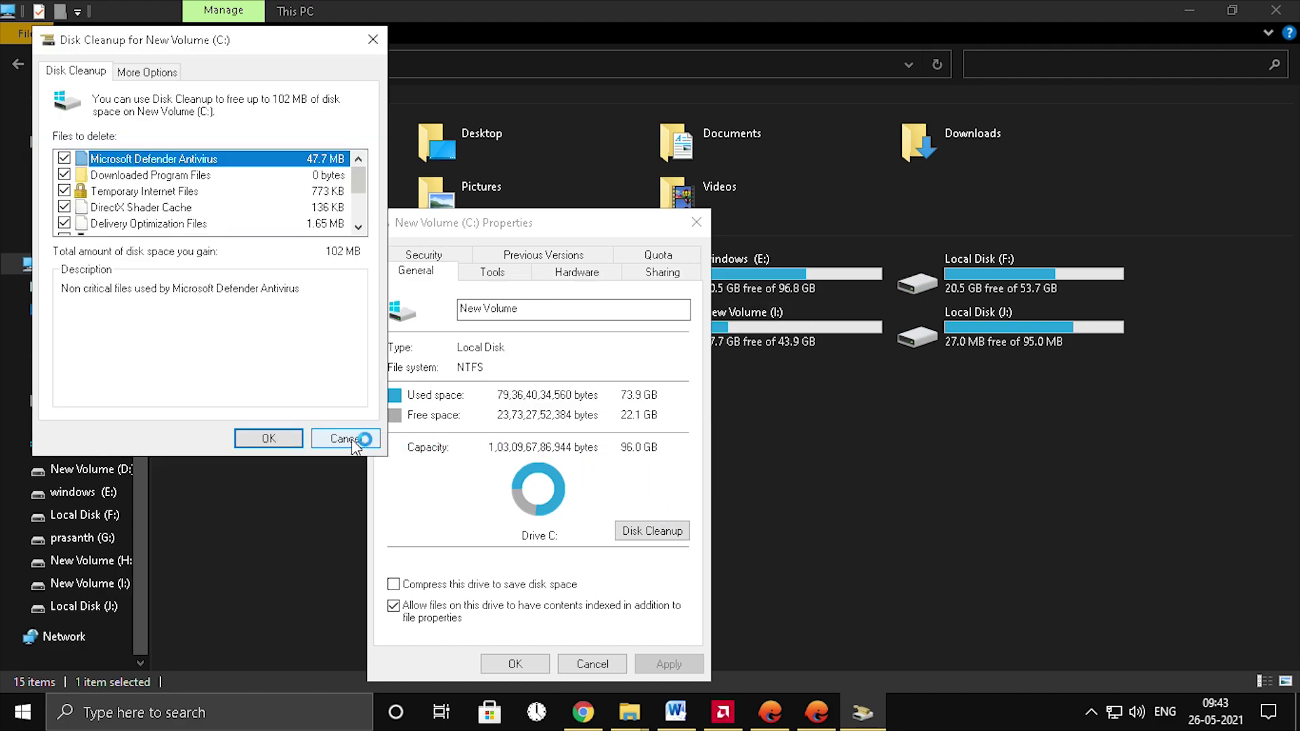
mouse_move(364, 183)
mouse_down()
mouse_move(363, 209)
mouse_move(361, 186)
mouse_up()
click(266, 434)
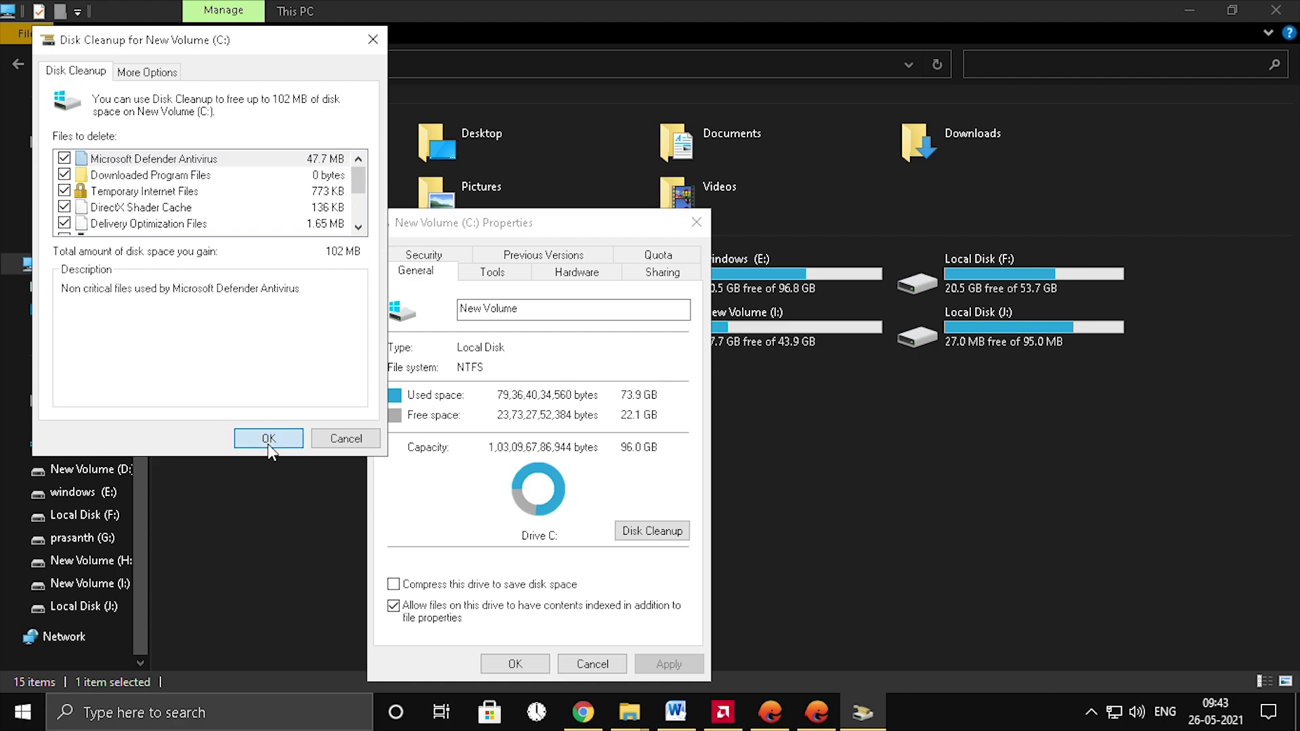
click(667, 371)
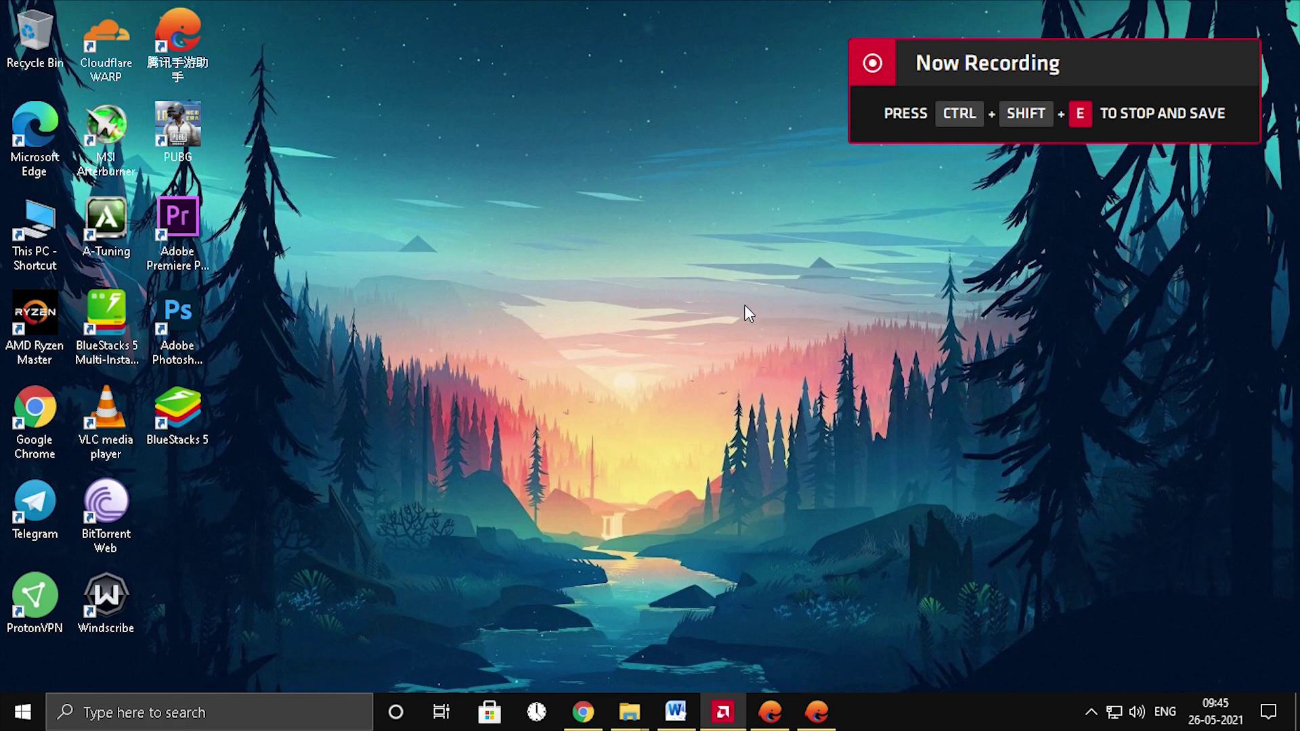
Open the Windows Temp folder with Run 'temp' and delete all 51 items.
key(super+r)
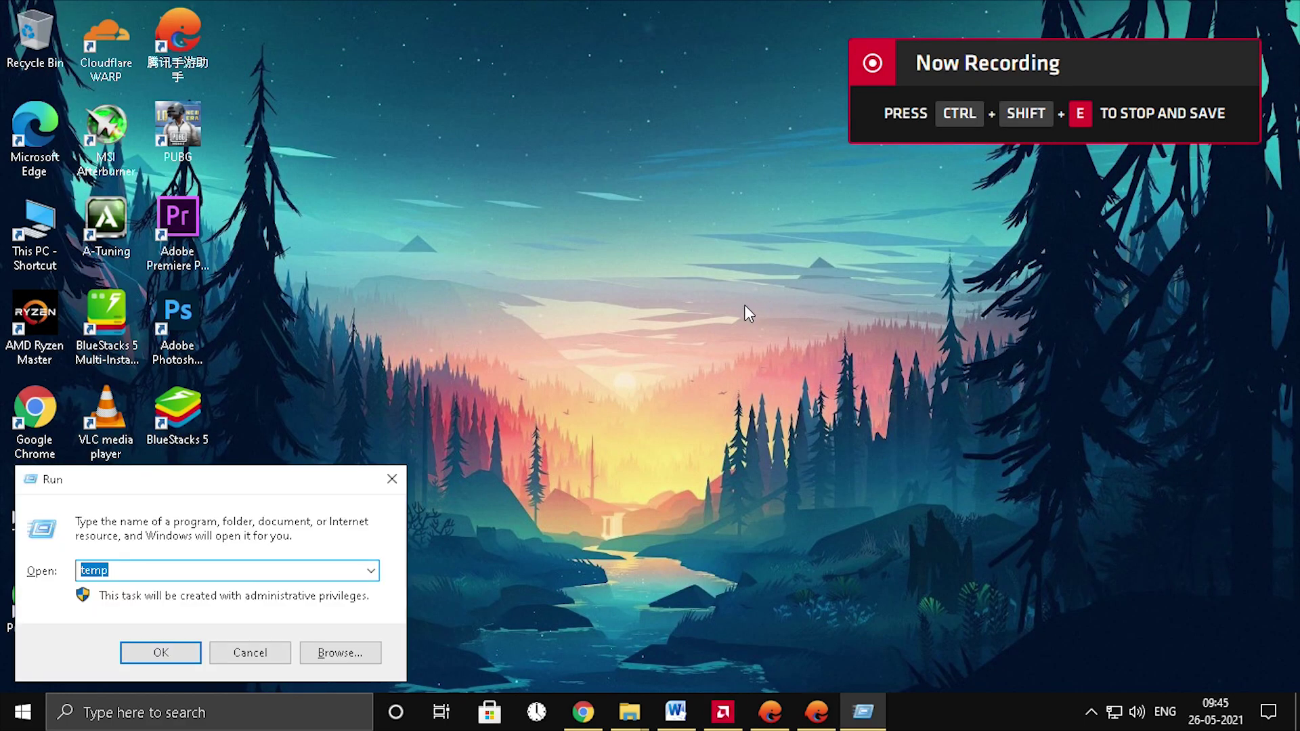
key(BackSpace)
text(temp)
click(133, 564)
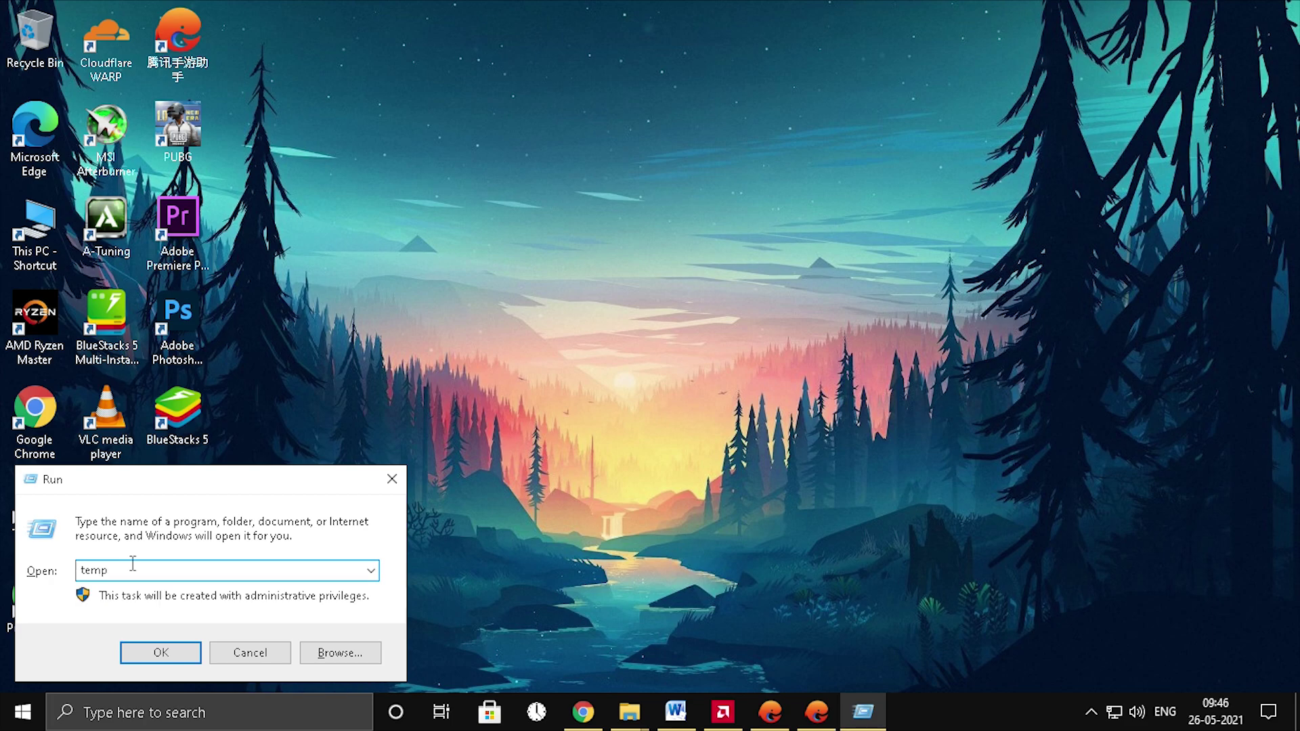
key(Return)
key(ctrl+a)
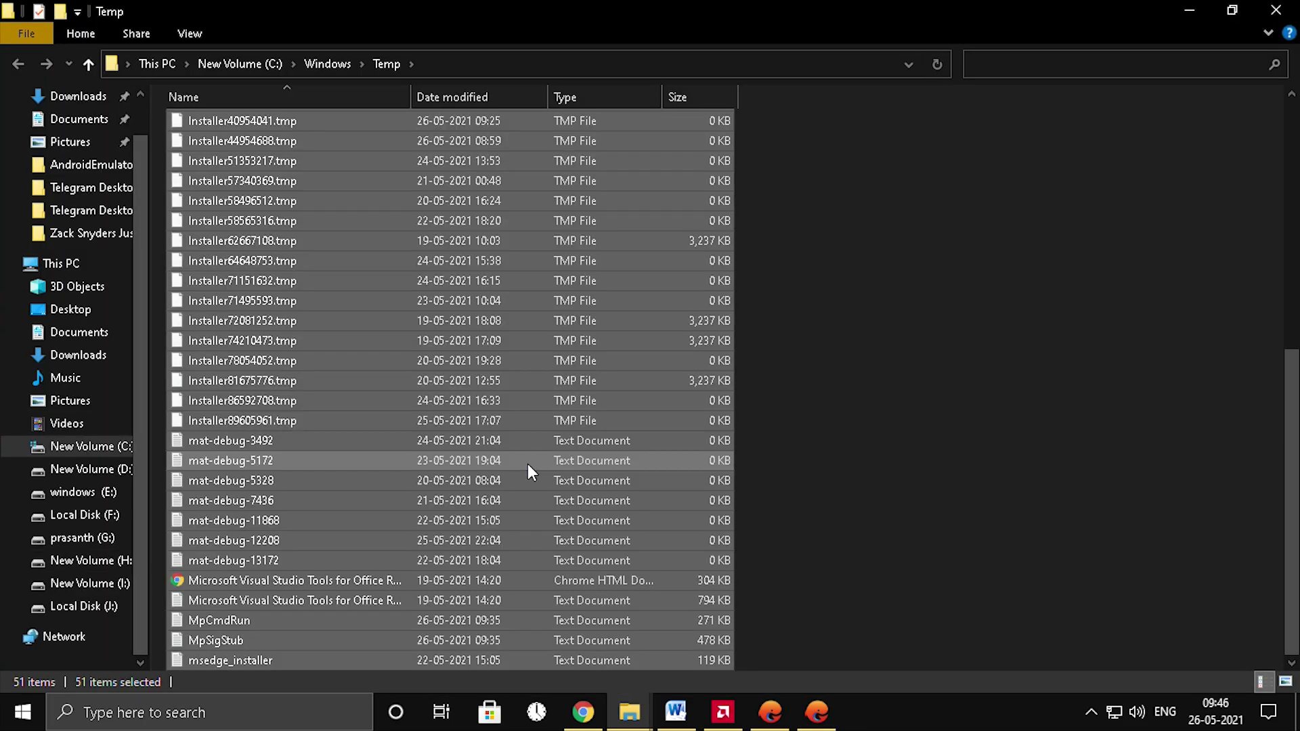
key(Delete)
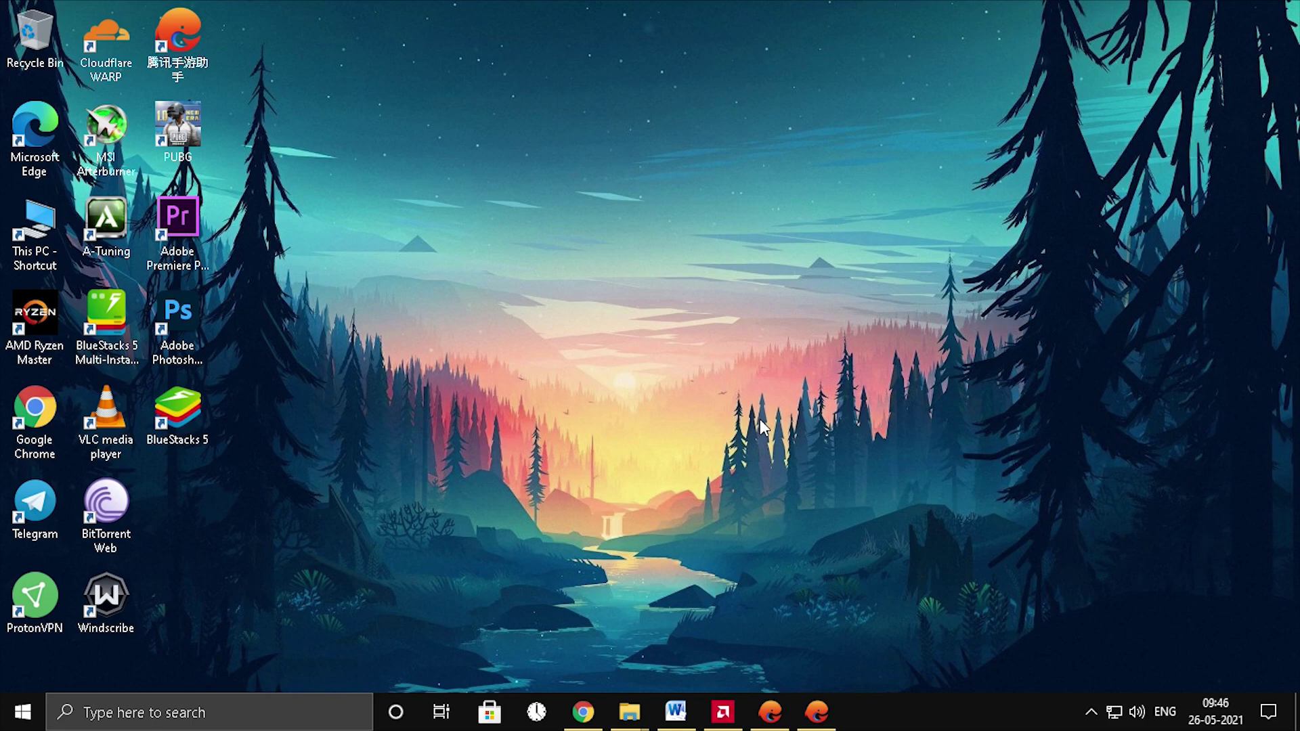
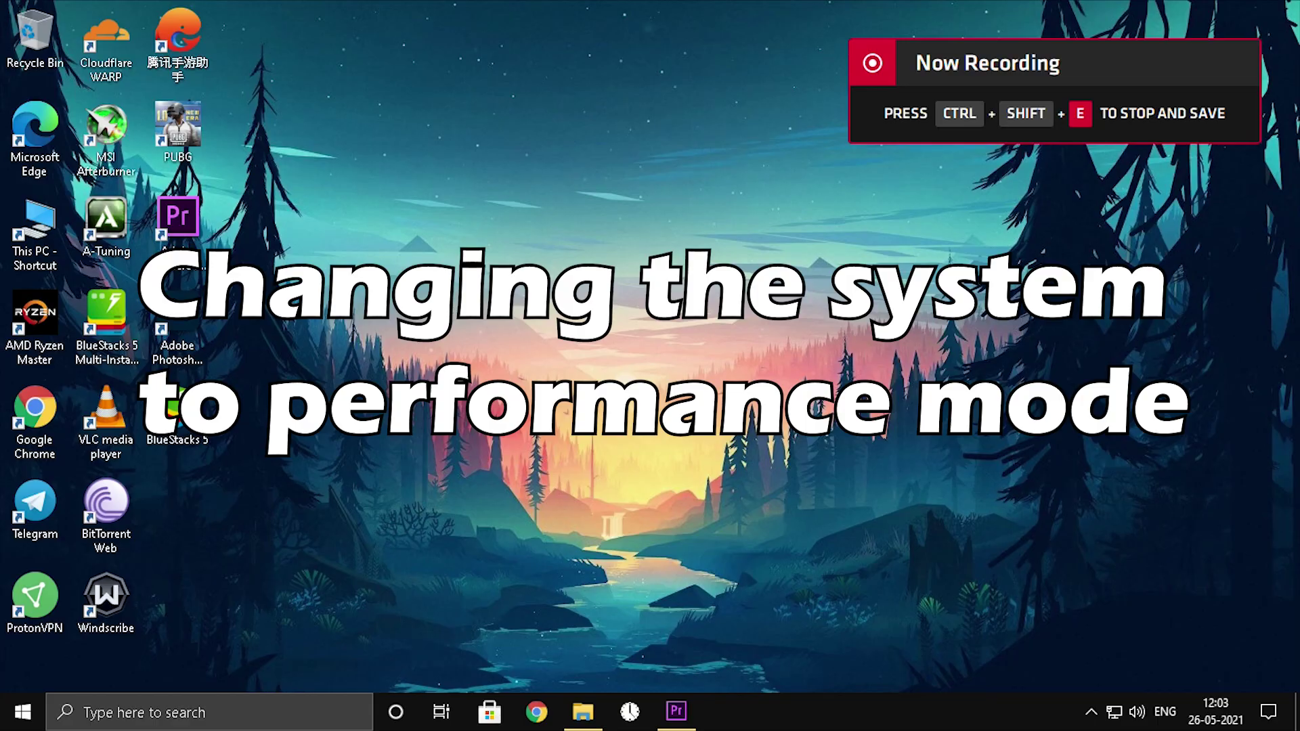
Search 'control pan' to reach Control Panel's Power Options, keeping the High performance plan active.
click(227, 708)
text(control pan)
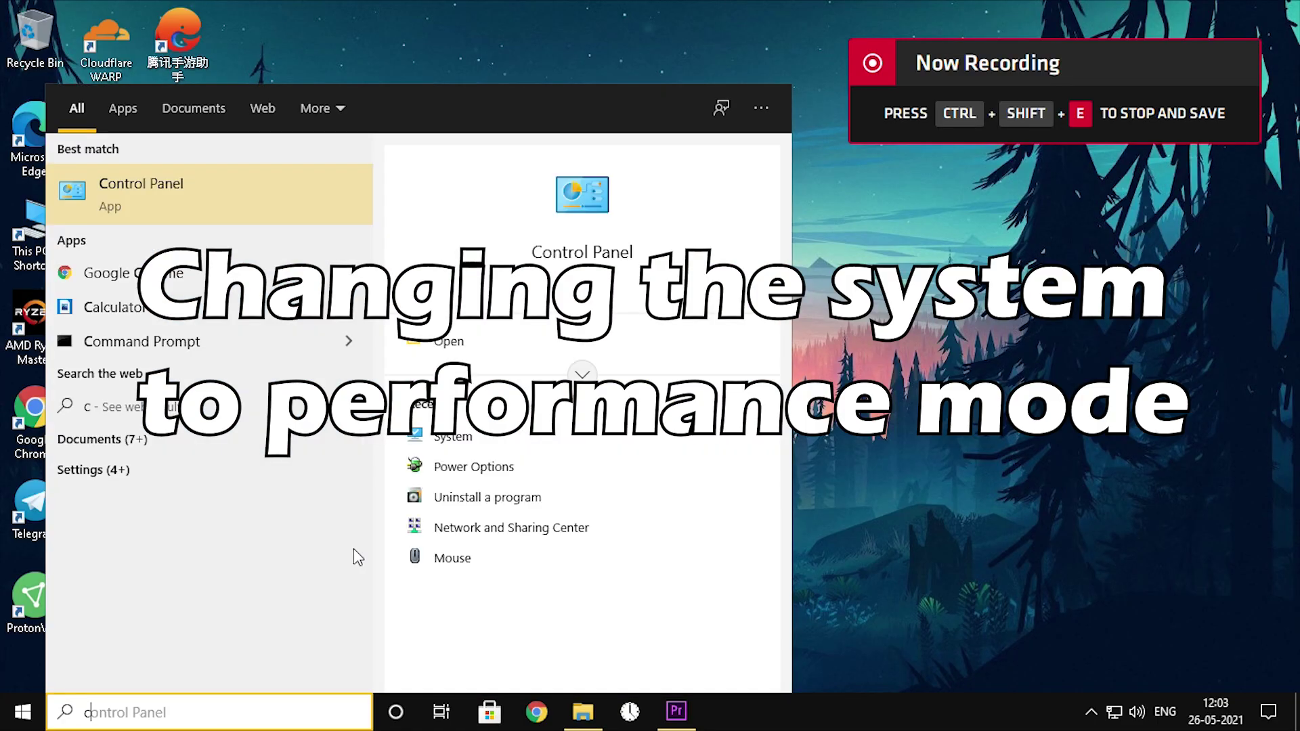
click(245, 218)
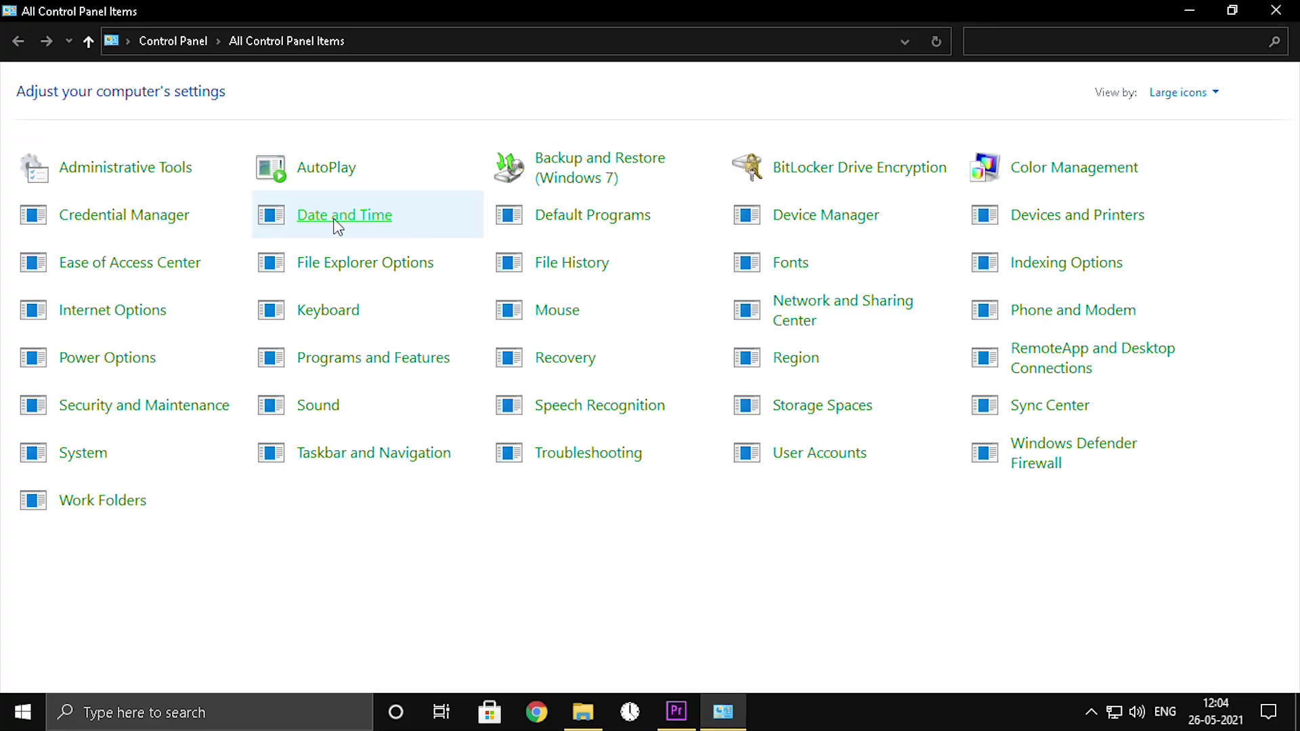
click(577, 369)
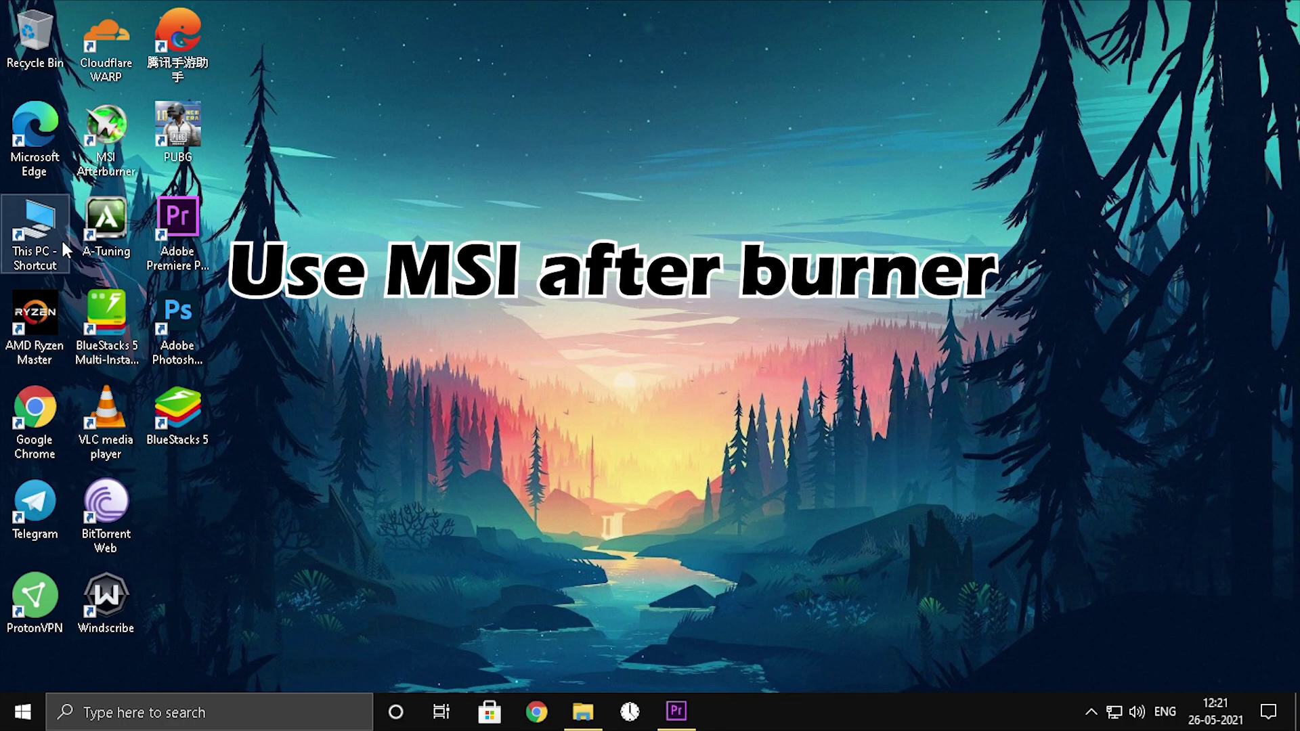
double_click(107, 136)
key(Return)
drag(686, 131, 888, 164)
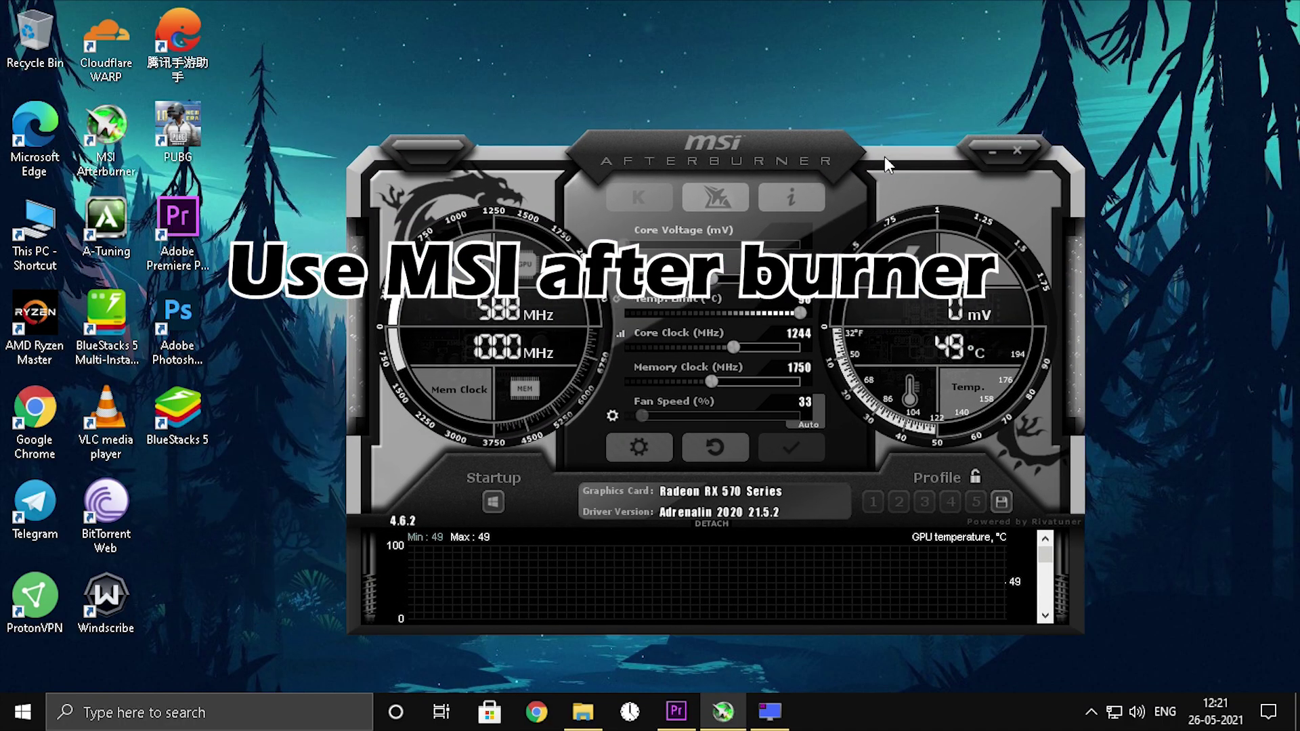
click(639, 447)
click(552, 44)
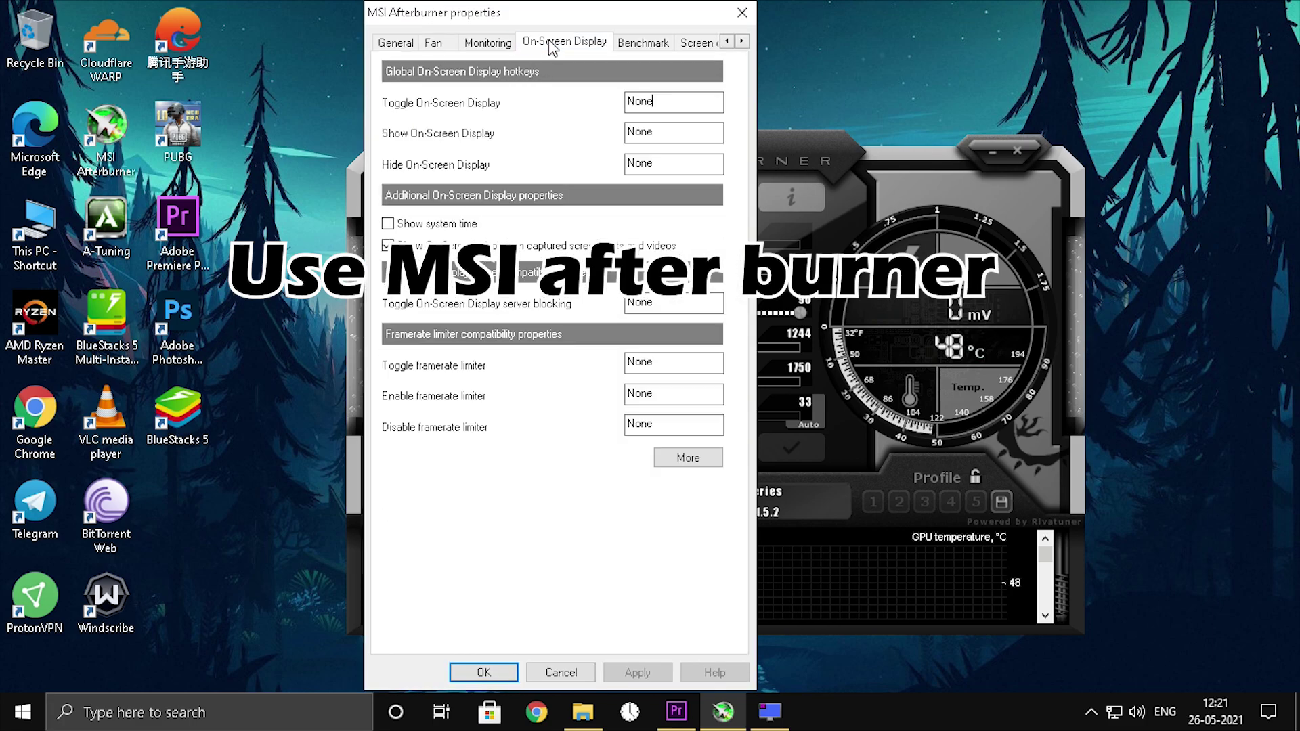
click(486, 45)
scroll(715, 190, down, 3)
scroll(715, 177, up, 3)
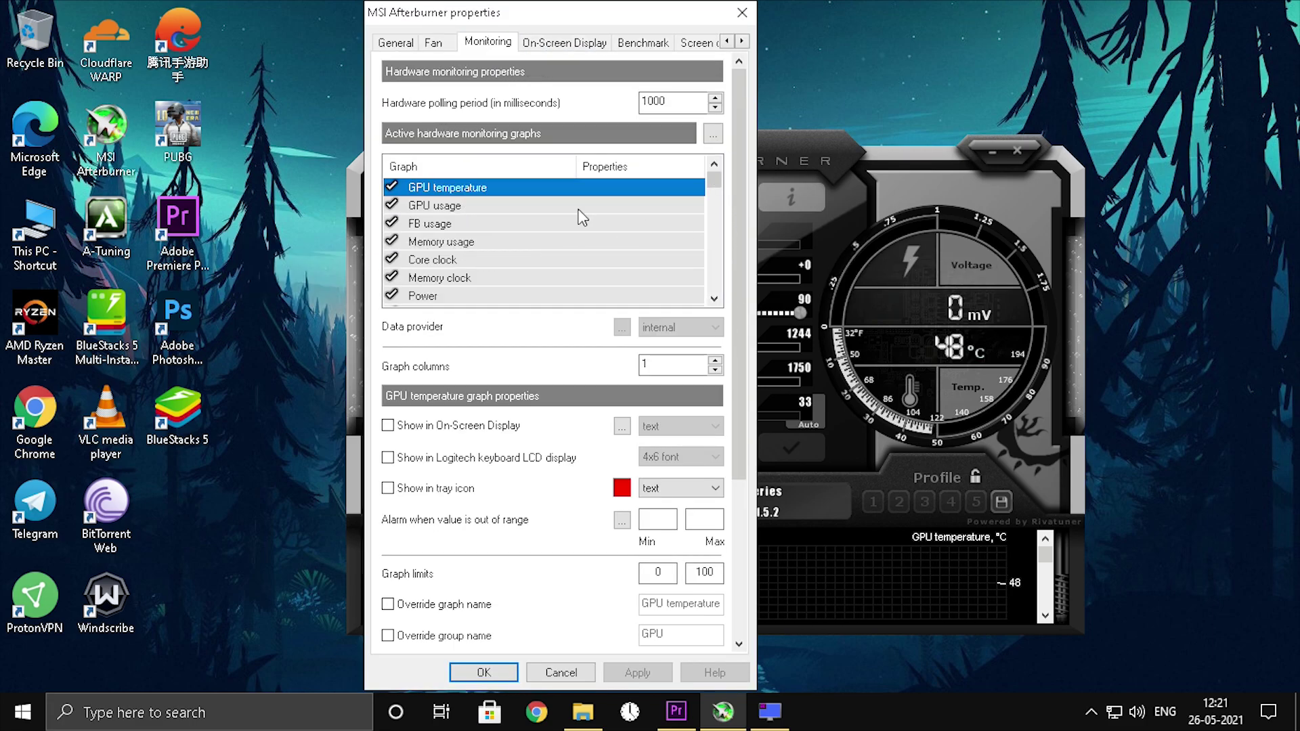
click(737, 15)
click(990, 150)
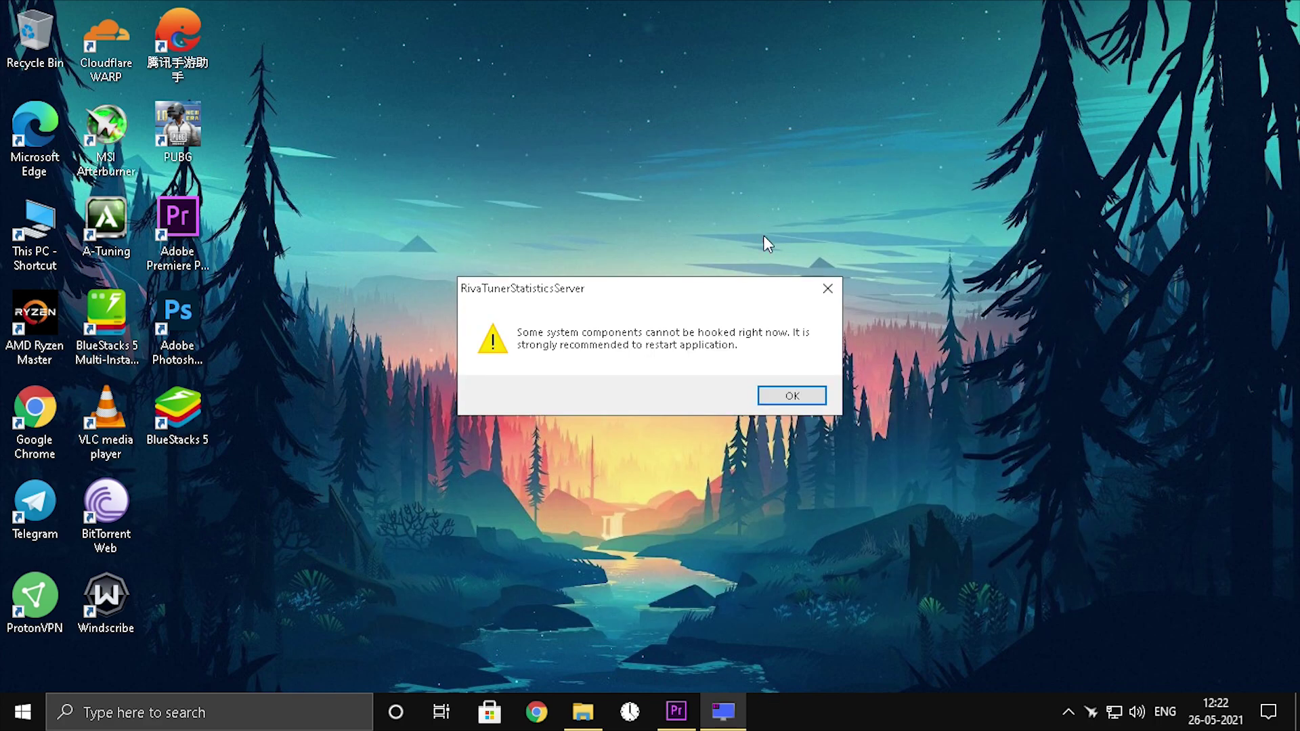
click(806, 398)
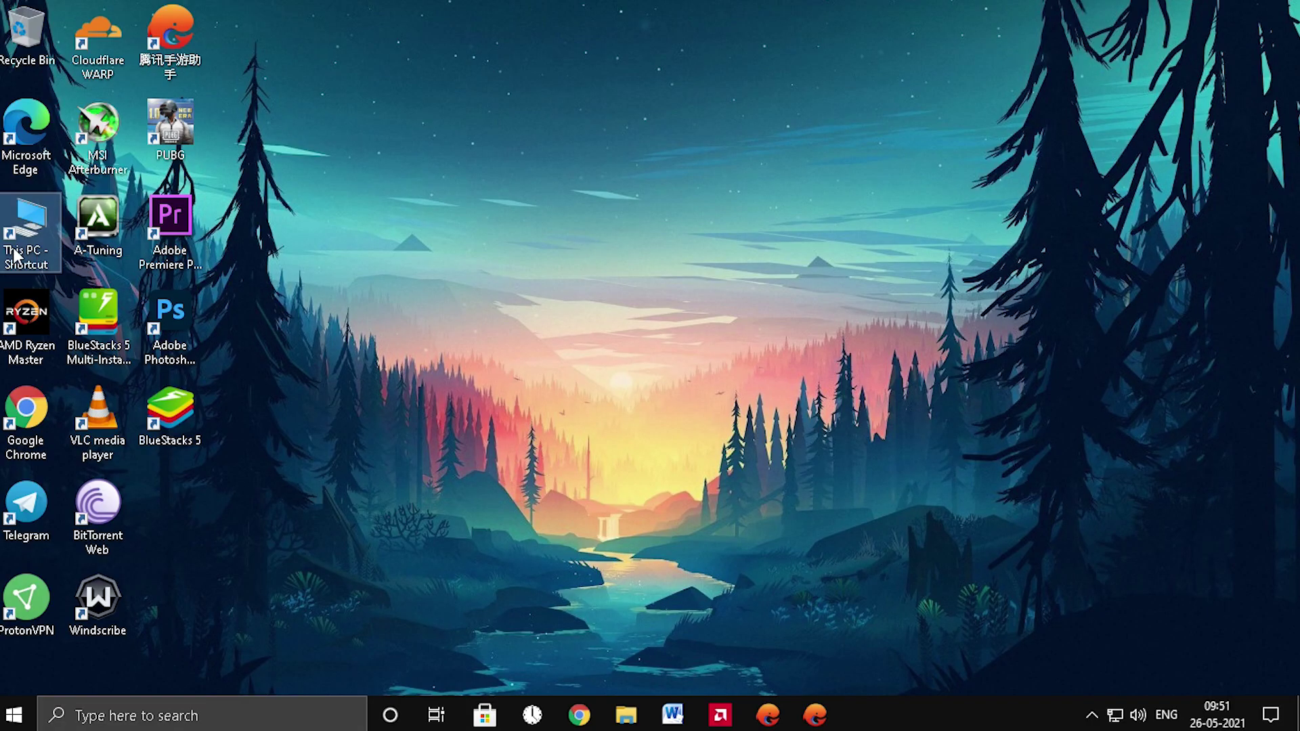
From This PC's system properties, set visual effects to Adjust for best performance.
double_click(12, 248)
right_click(352, 492)
click(404, 676)
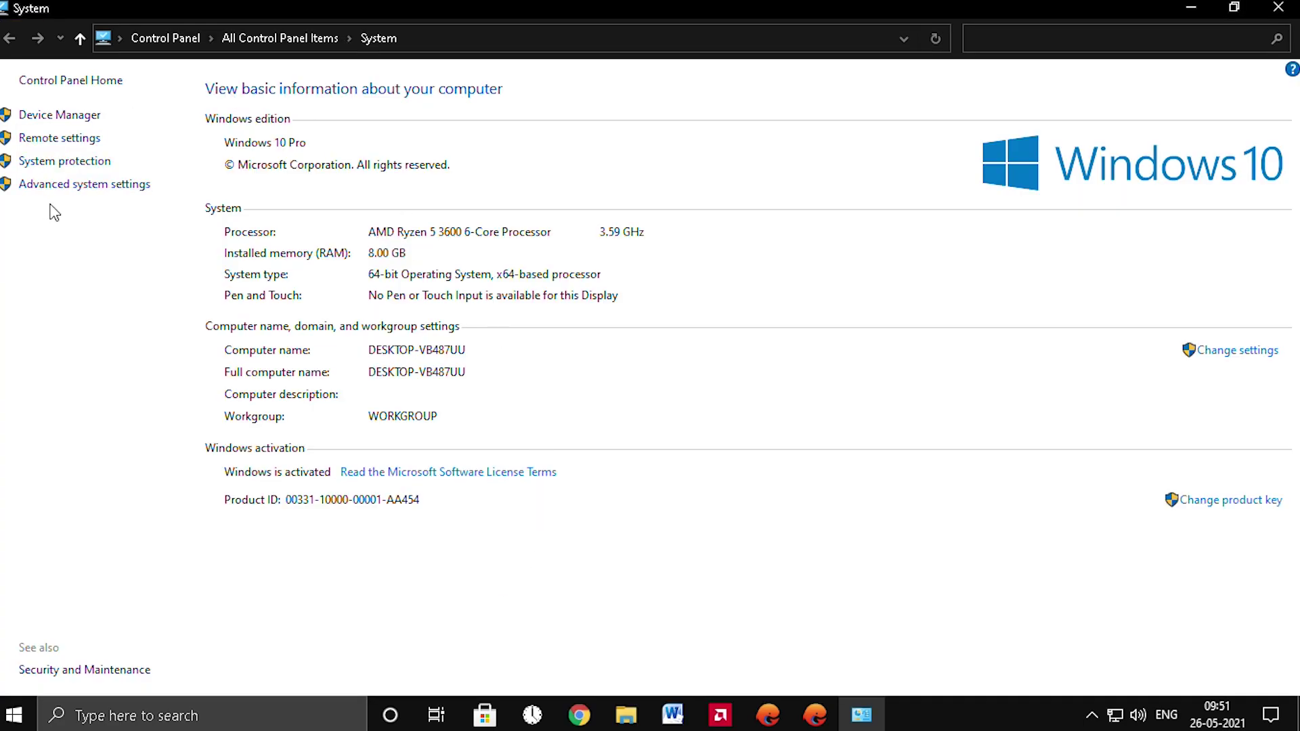
click(76, 185)
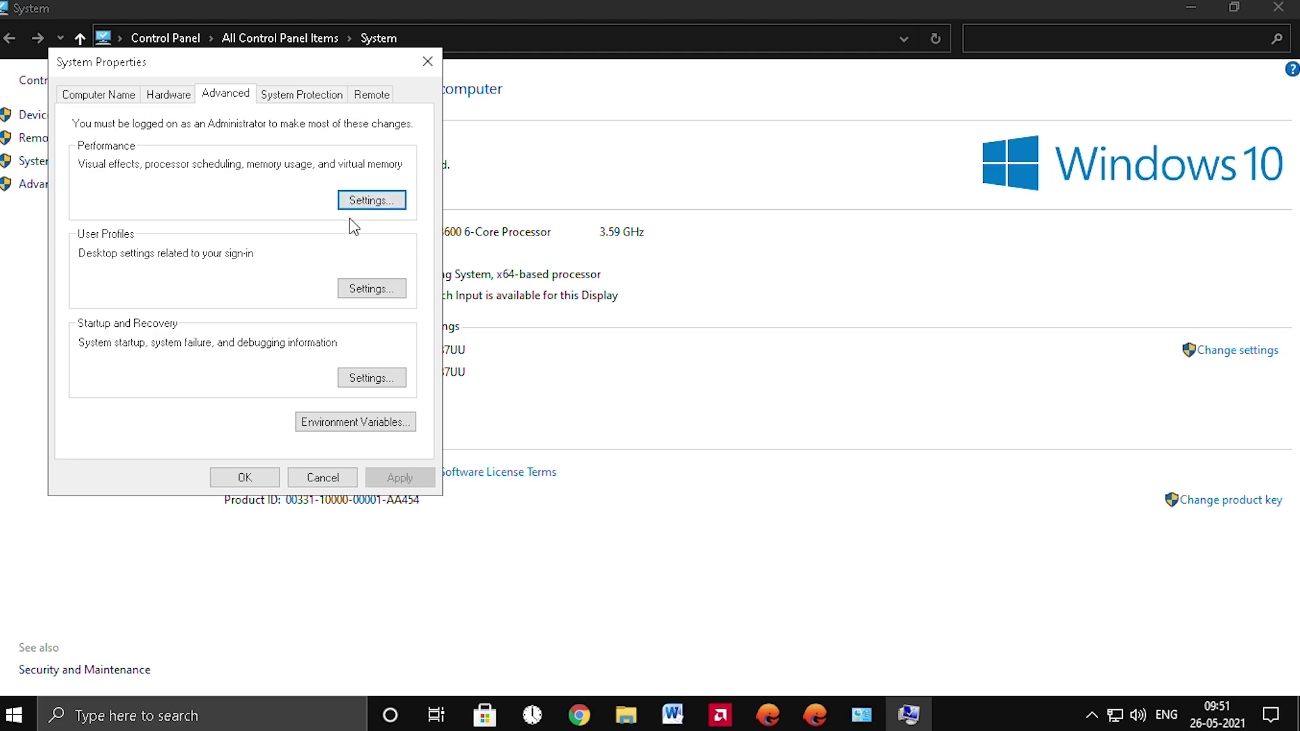
click(366, 199)
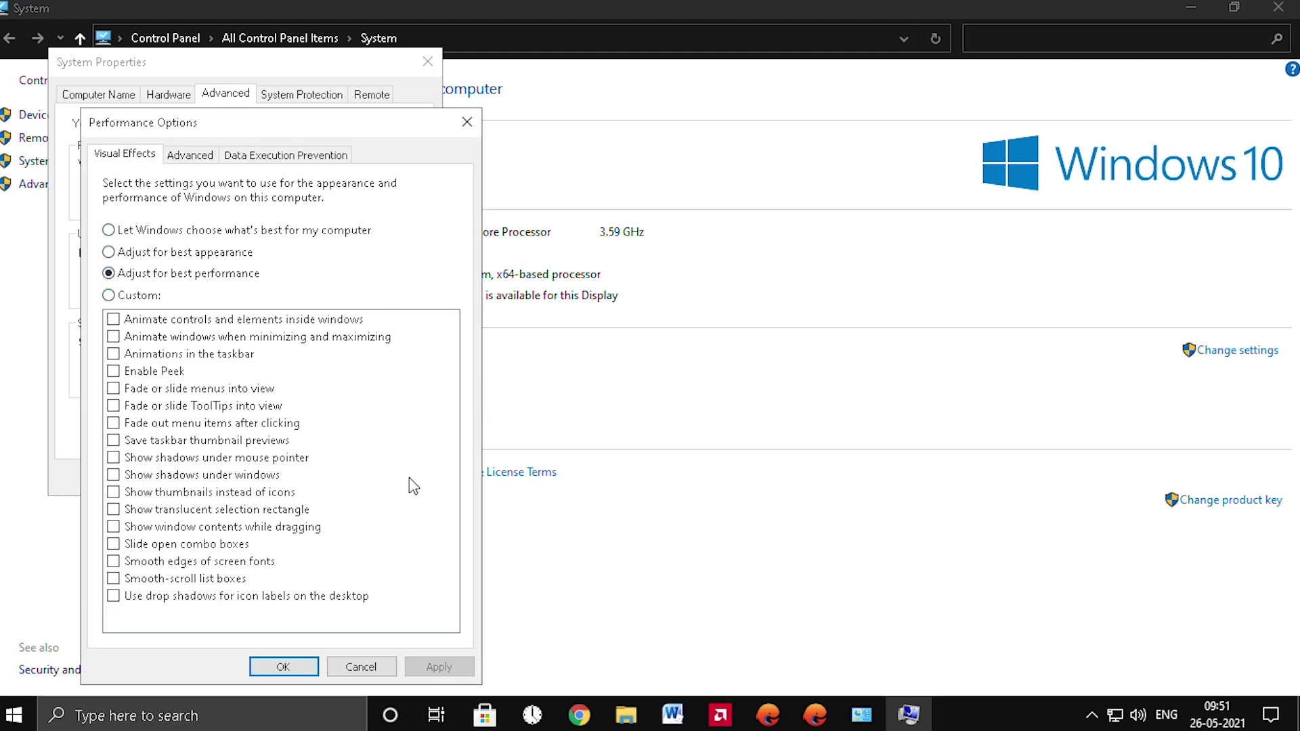
click(280, 666)
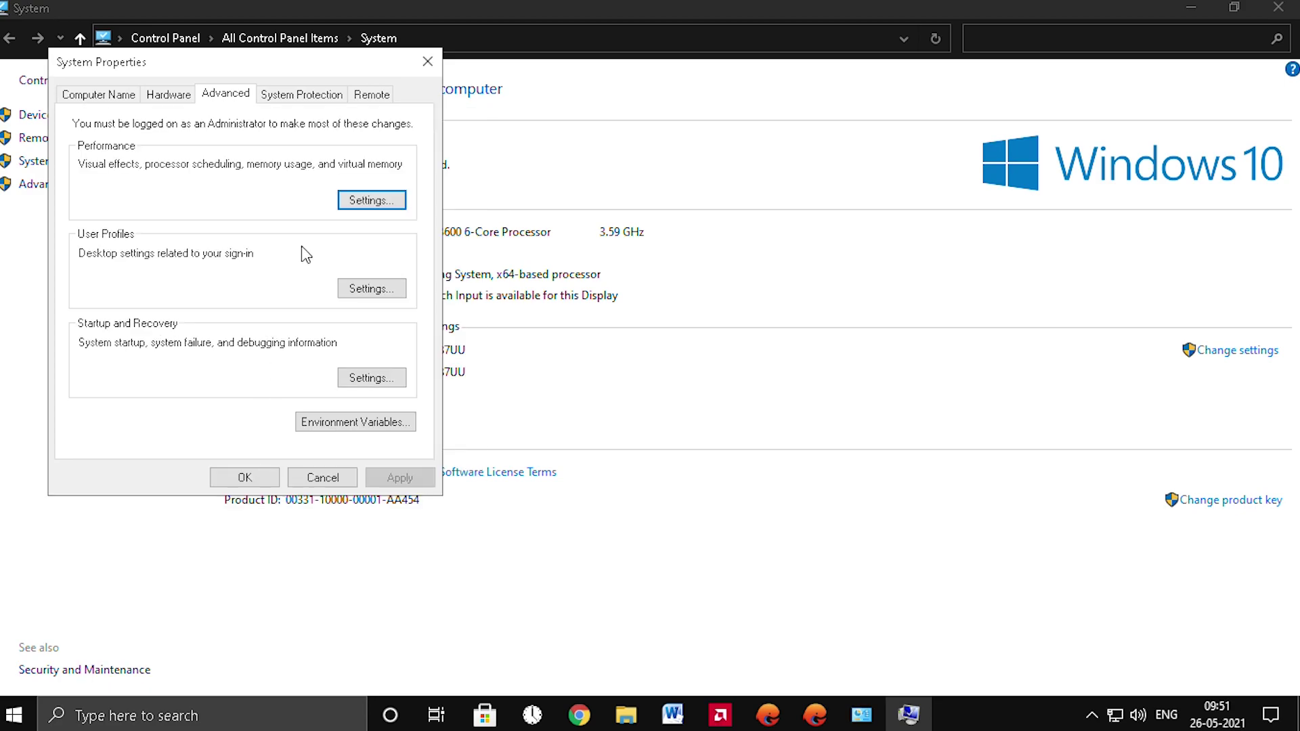
Give drive C a custom paging file of 16000 MB initial and 20000 MB maximum.
click(375, 201)
click(189, 156)
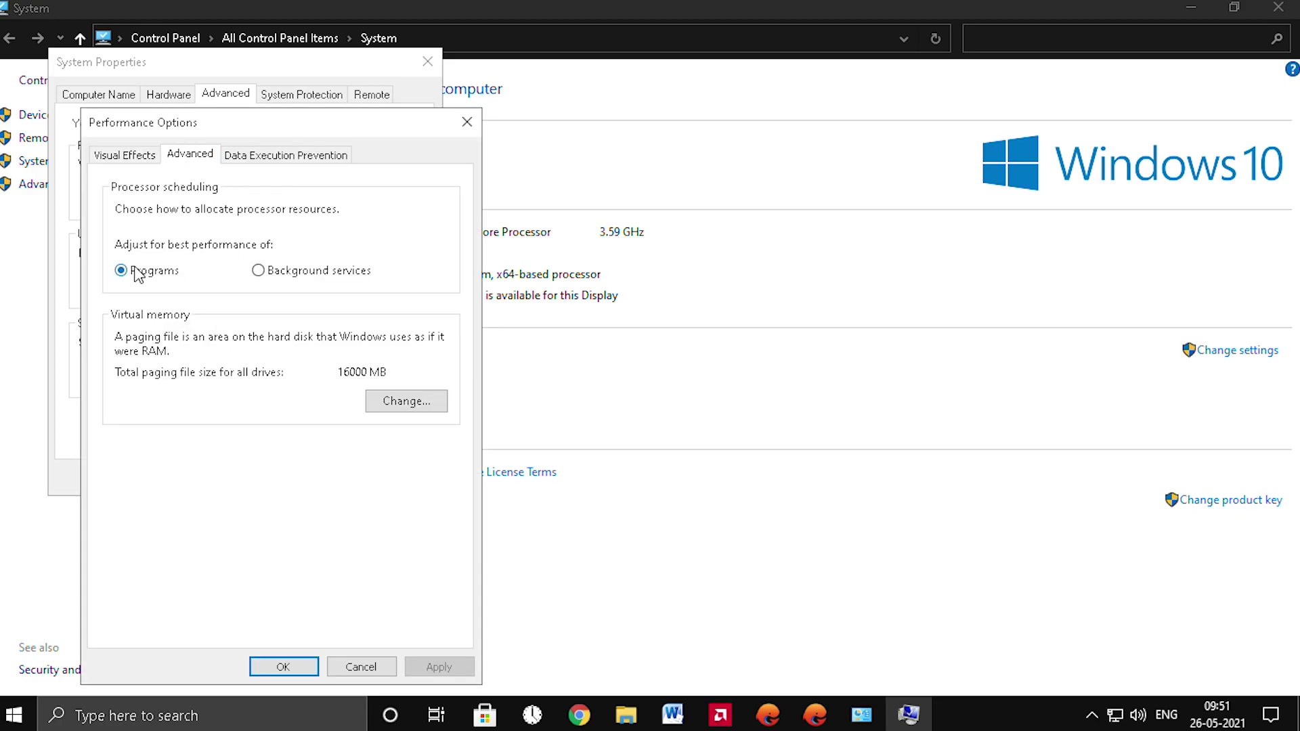
click(406, 401)
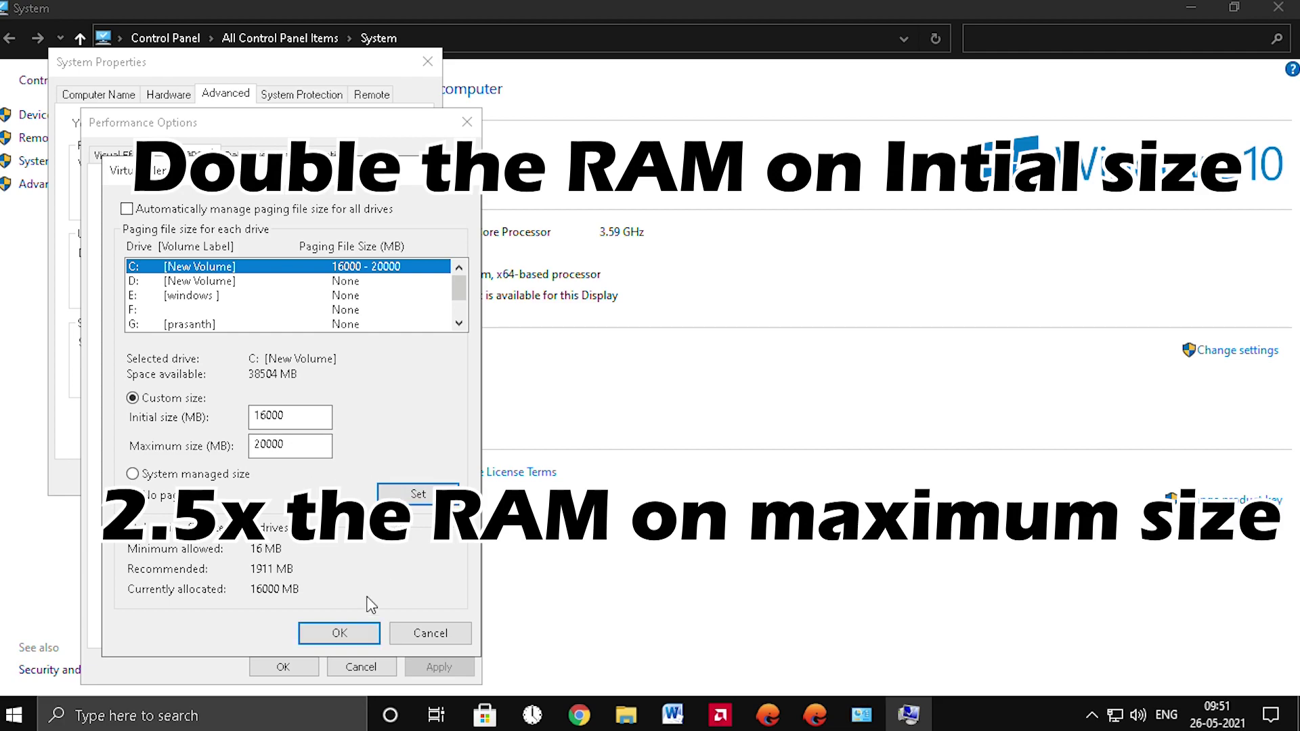
click(352, 636)
click(284, 667)
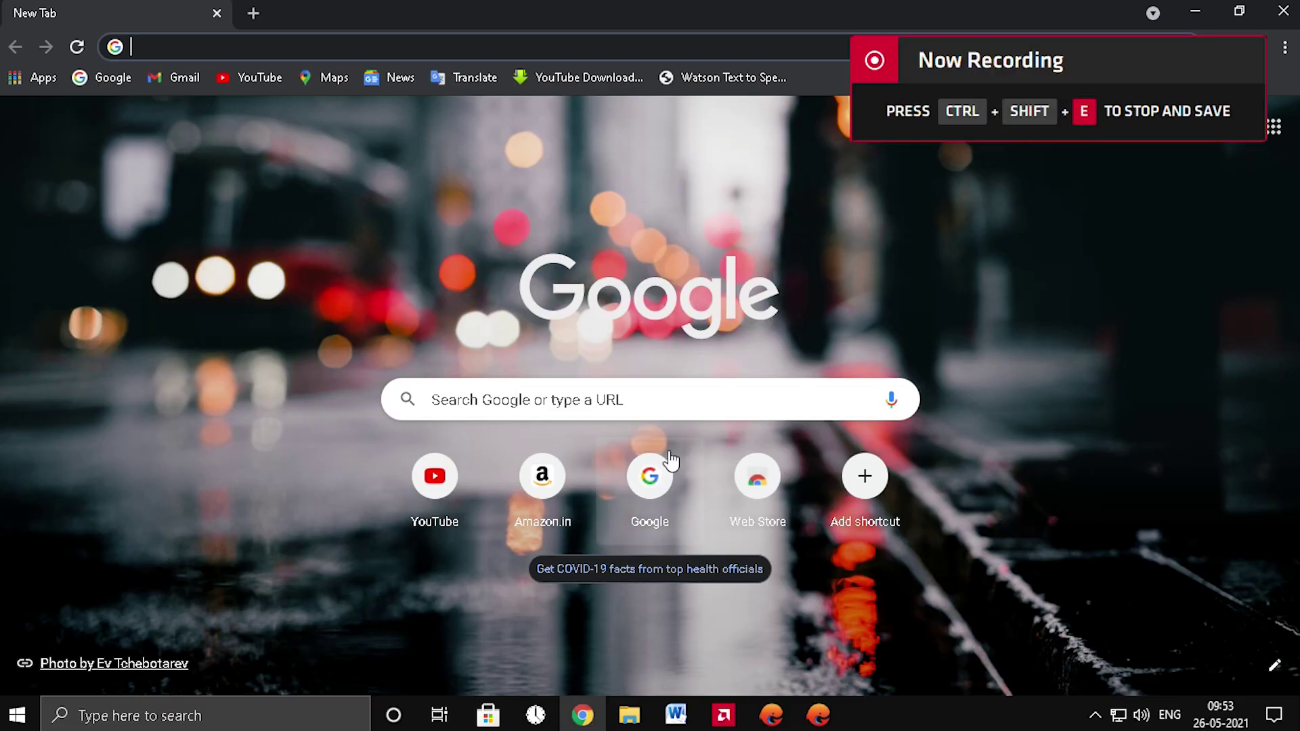
Search 'timer resolut' on the web, launch TimerResolution, and set it to Maximum (0.499 ms).
click(596, 394)
text(timer resolut)
key(Down)
key(Return)
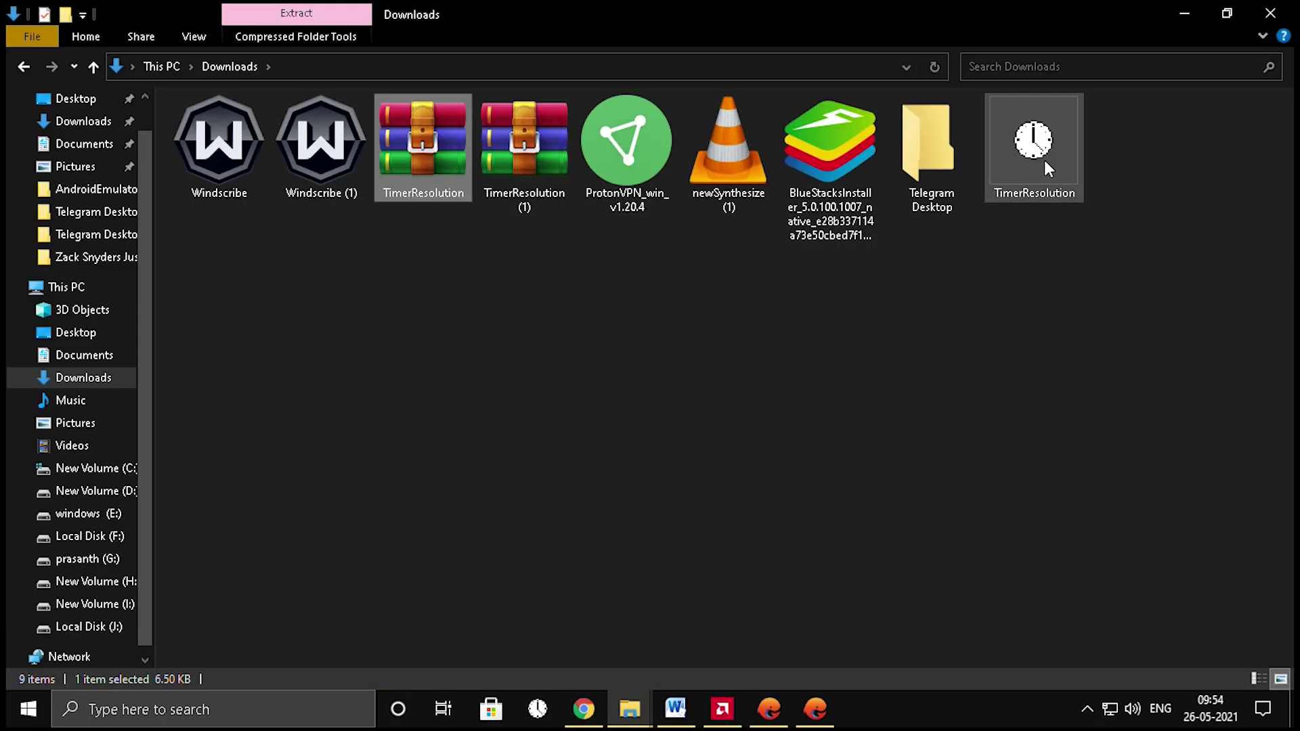
double_click(1041, 156)
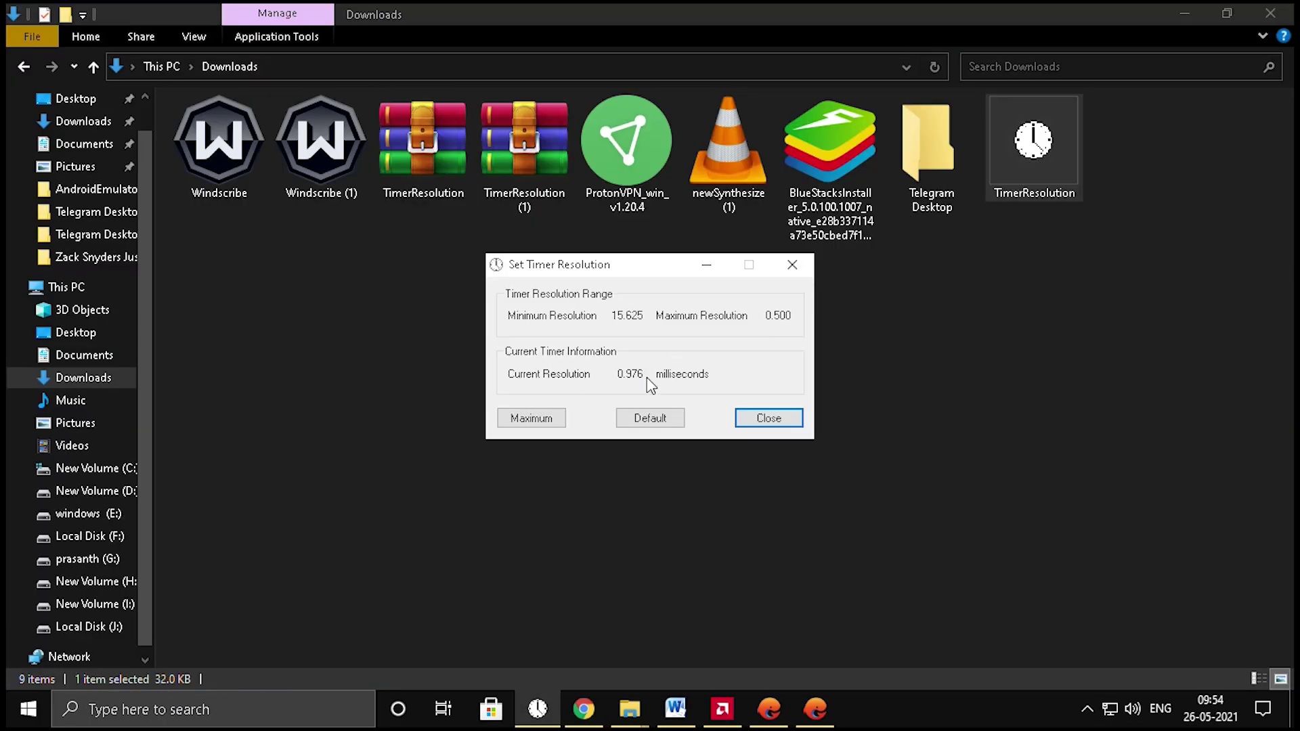
click(520, 424)
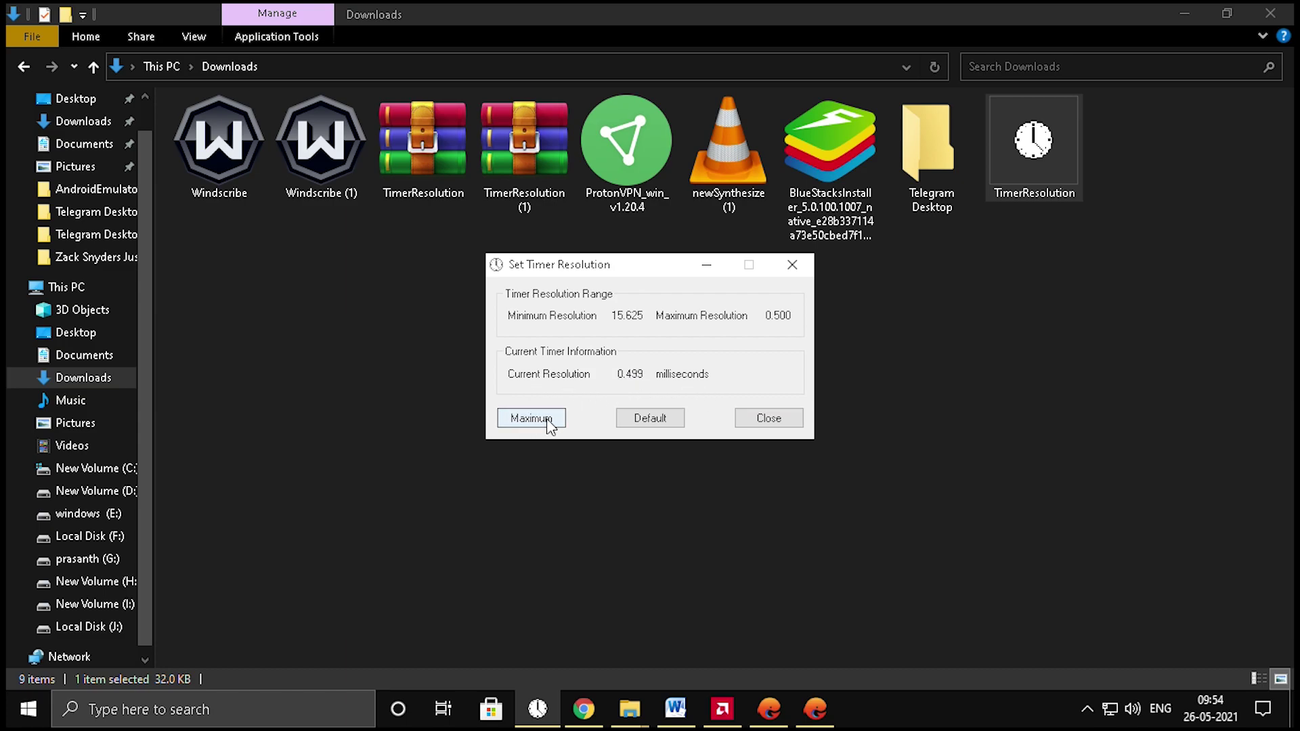